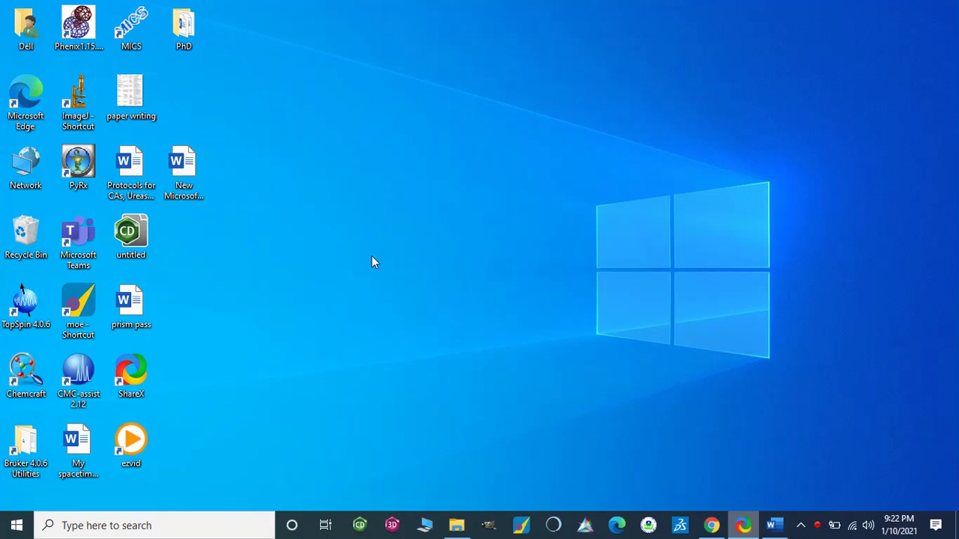
- Open the copper complex embedded in New Microsoft Word Document for editing and erase the four arrows pointing to Cu
double_click(196, 194)
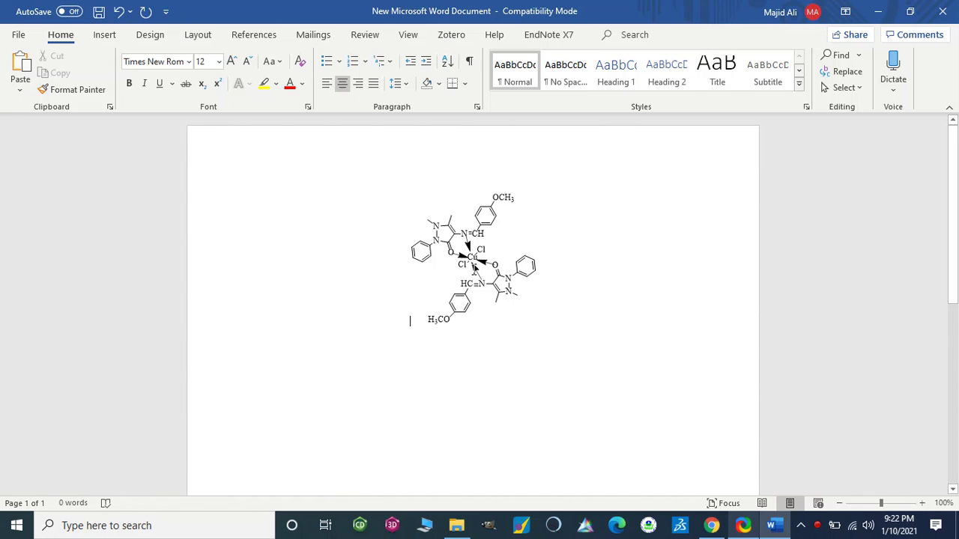
double_click(473, 268)
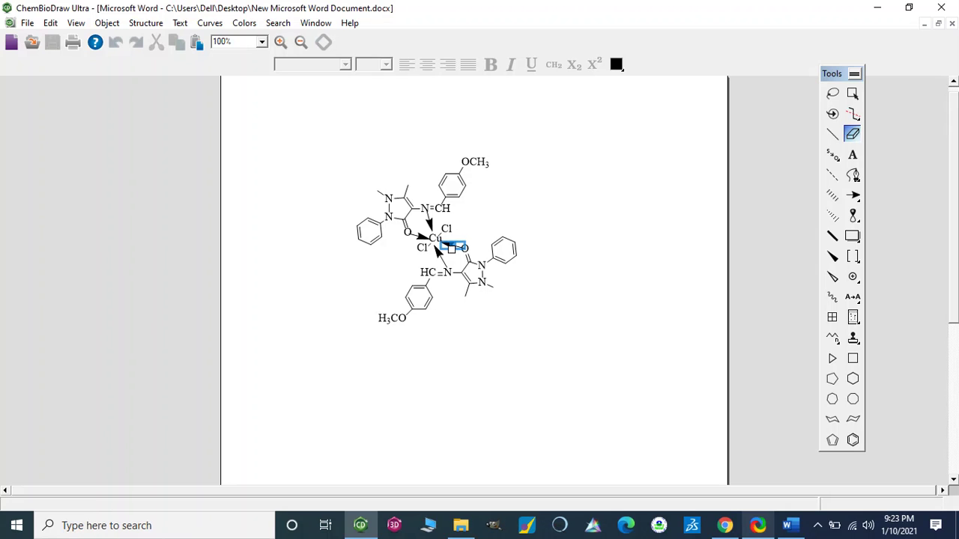
click(451, 249)
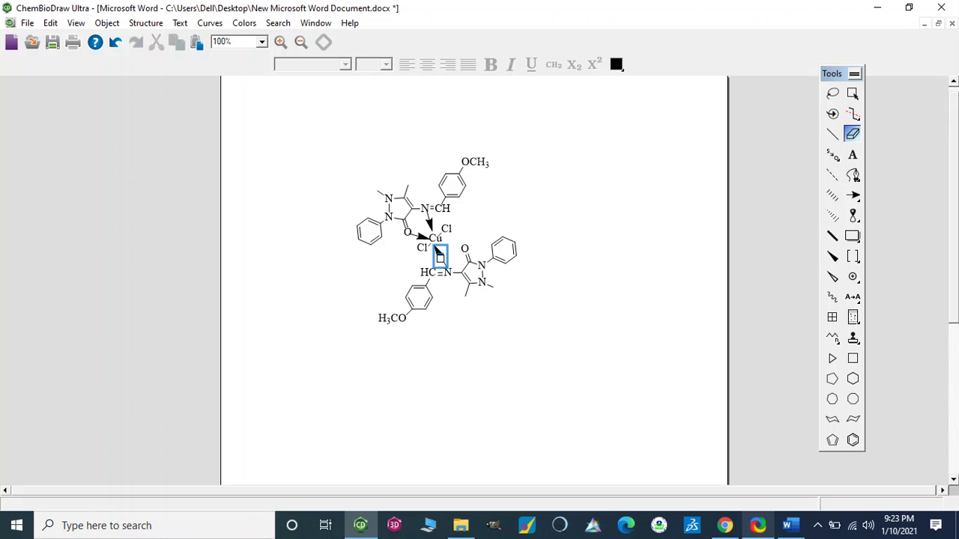
click(439, 256)
click(429, 221)
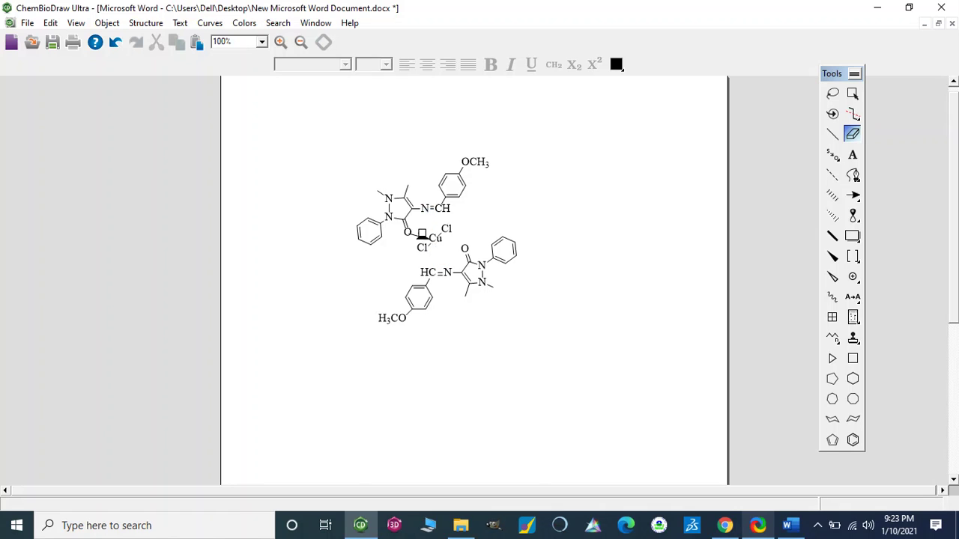
click(422, 234)
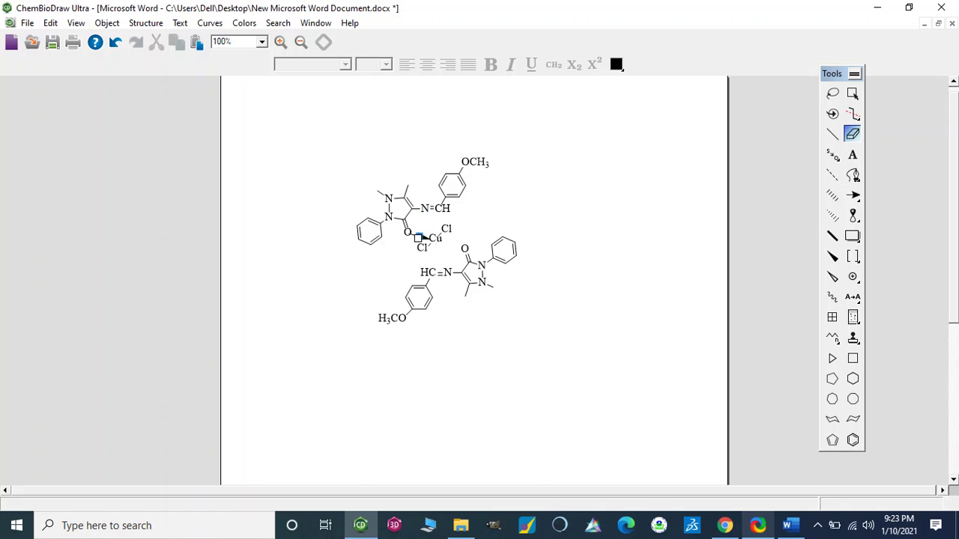
- Draw dative bonds to Cu from both carbonyl O atoms and both imine N atoms
click(832, 156)
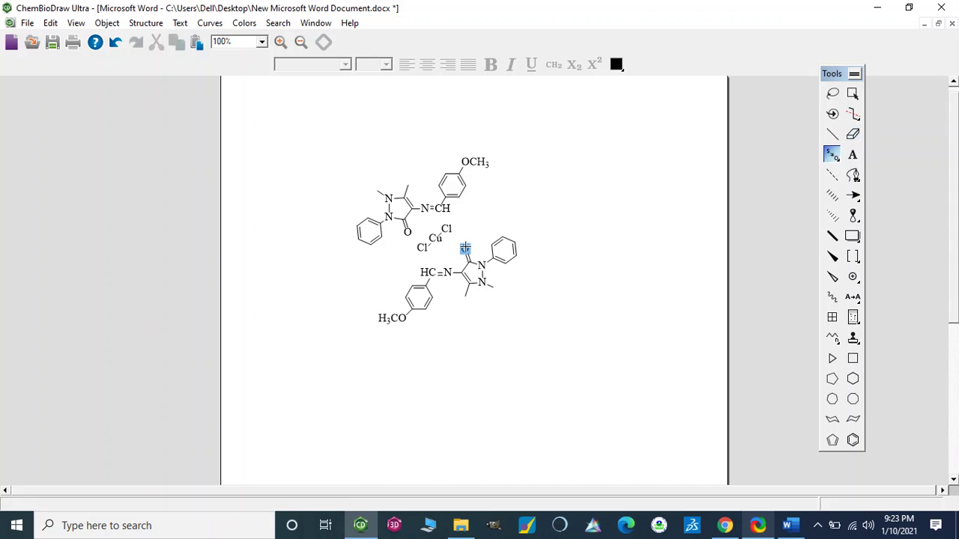
drag(464, 248, 435, 238)
click(839, 164)
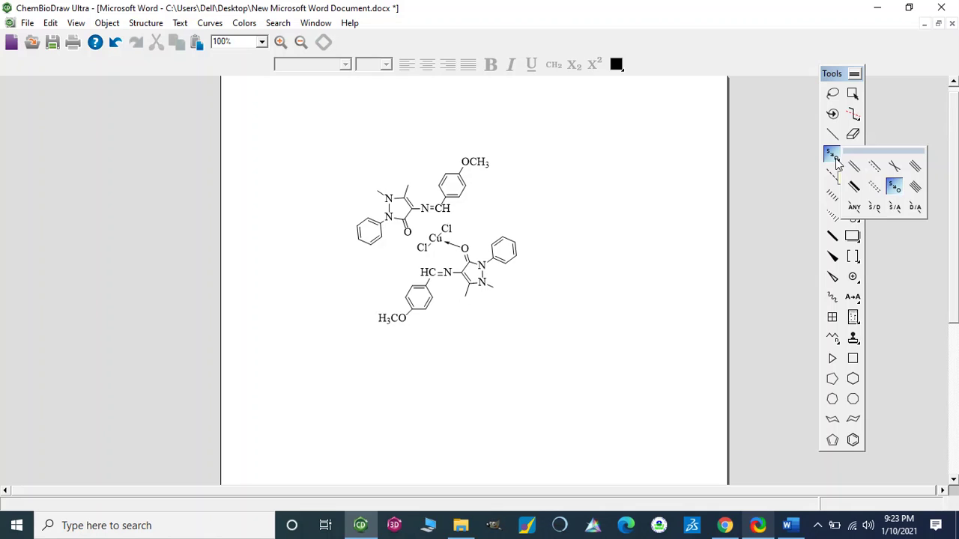
click(838, 164)
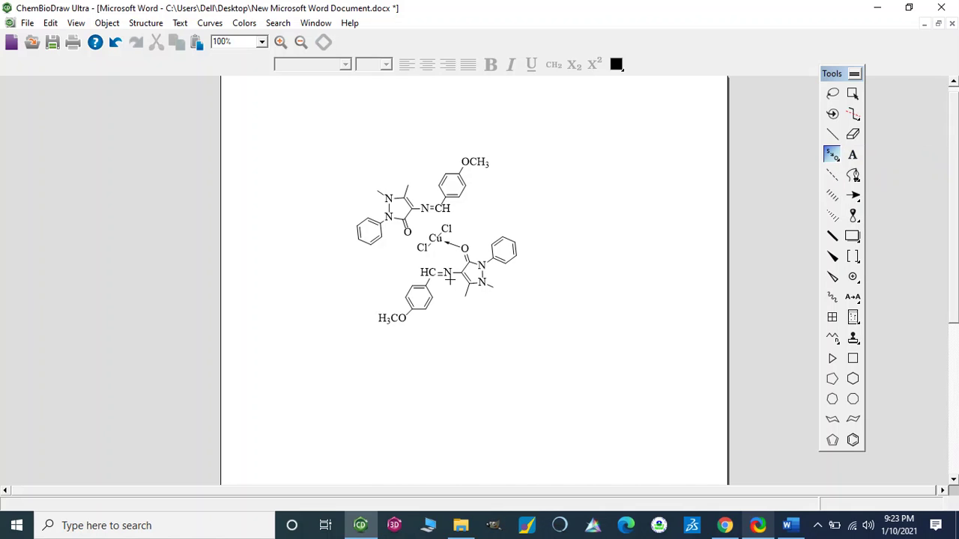
drag(447, 271, 438, 238)
drag(424, 208, 433, 239)
click(592, 280)
key(ctrl+z)
click(852, 92)
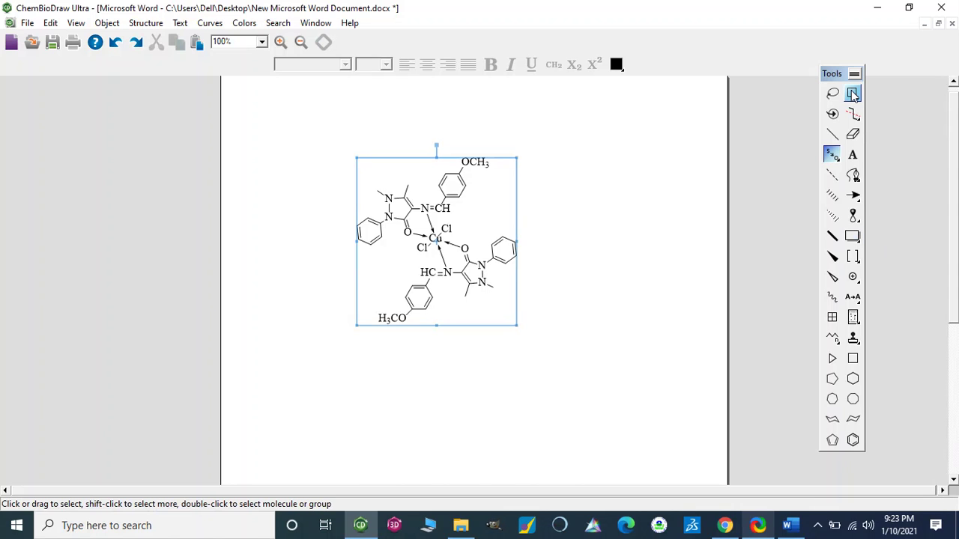
click(607, 274)
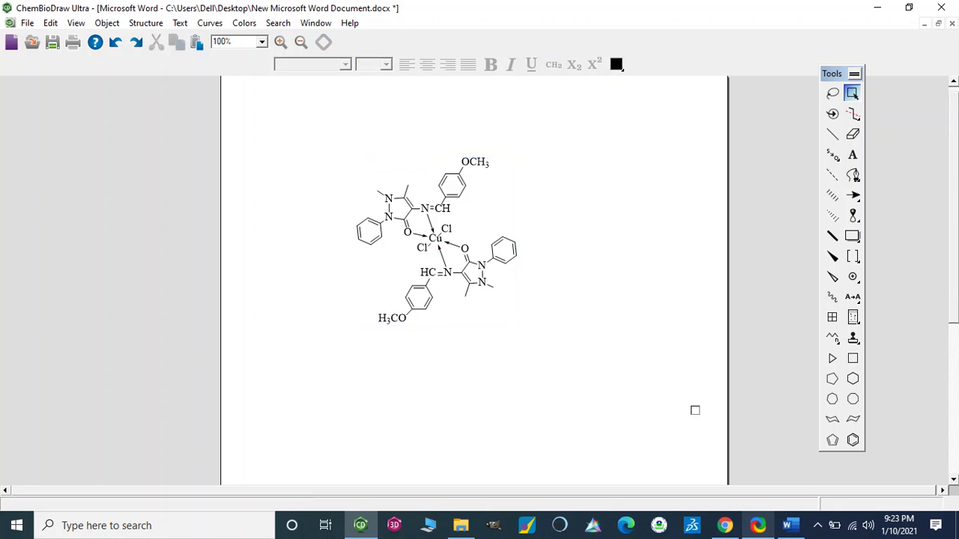
- Switch to Word to check the edited complex in the document, then return to ChemBioDraw
click(788, 525)
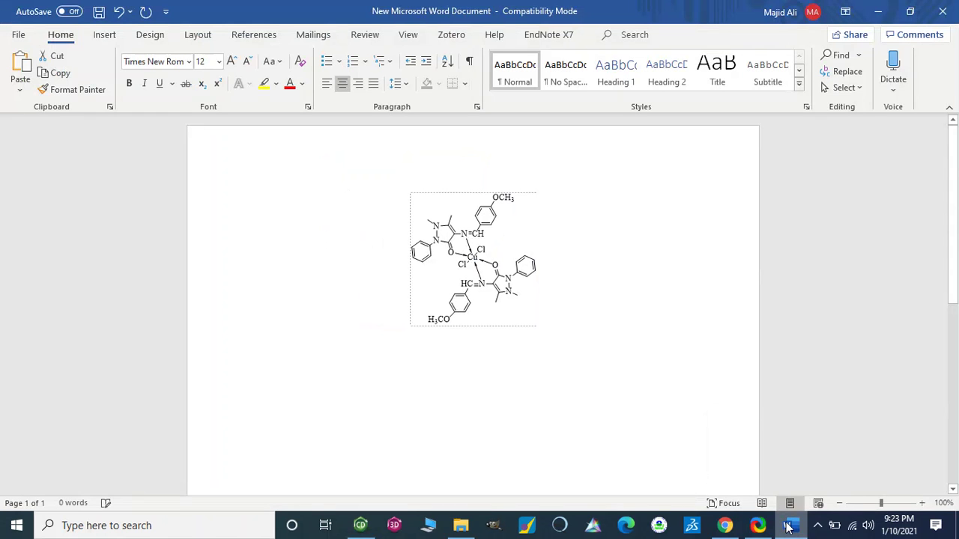
click(463, 215)
click(360, 527)
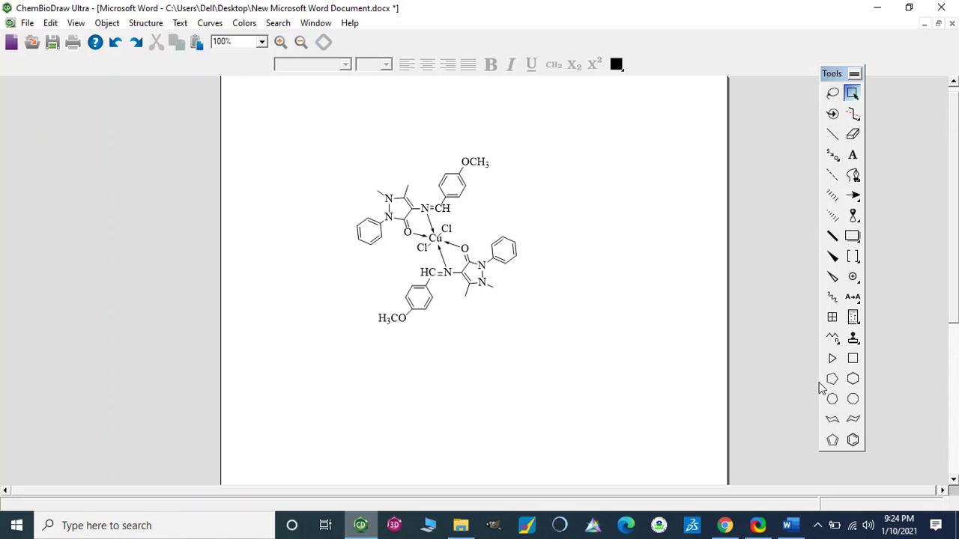
- Draw a benzene ring below the complex with a side chain of single, double and single bonds, and a methyl bond at the para carbon
click(853, 440)
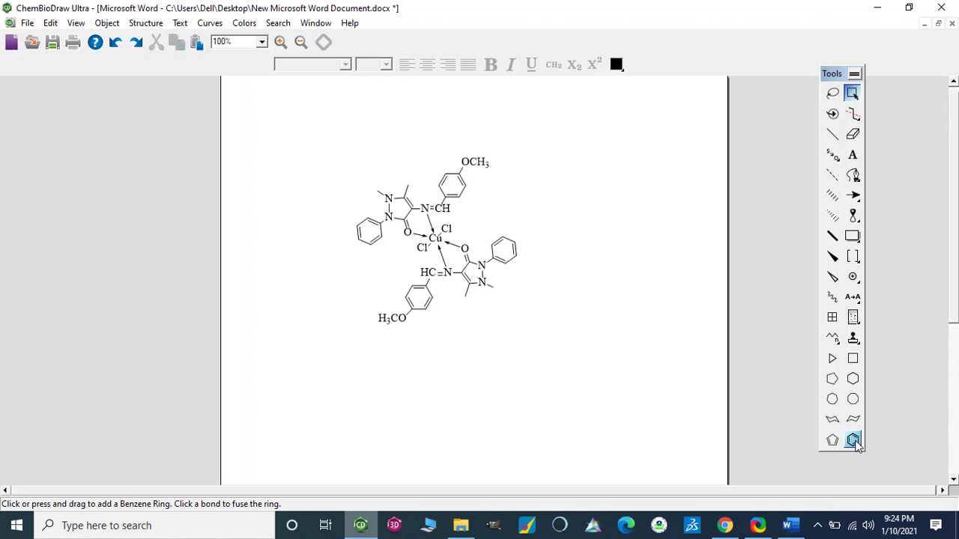
click(472, 429)
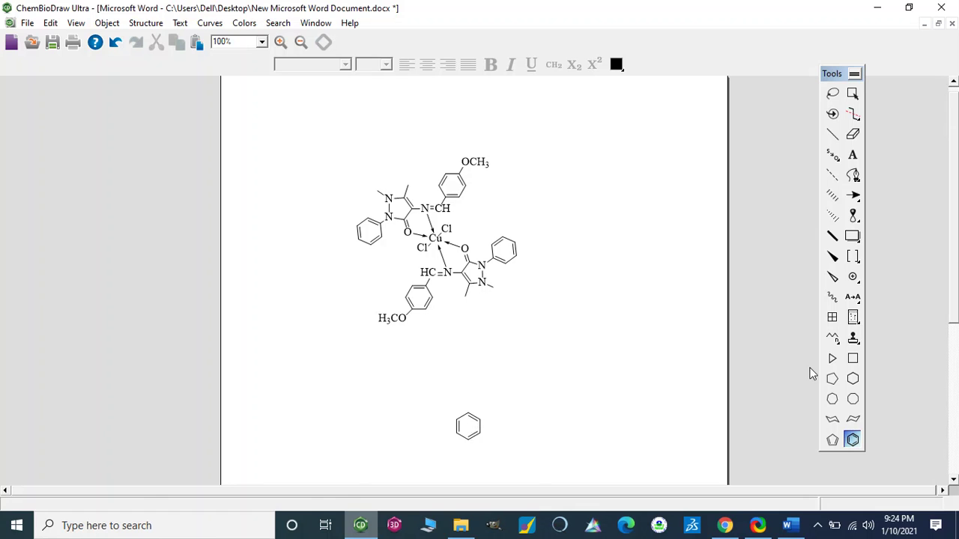
click(832, 135)
drag(480, 420, 495, 408)
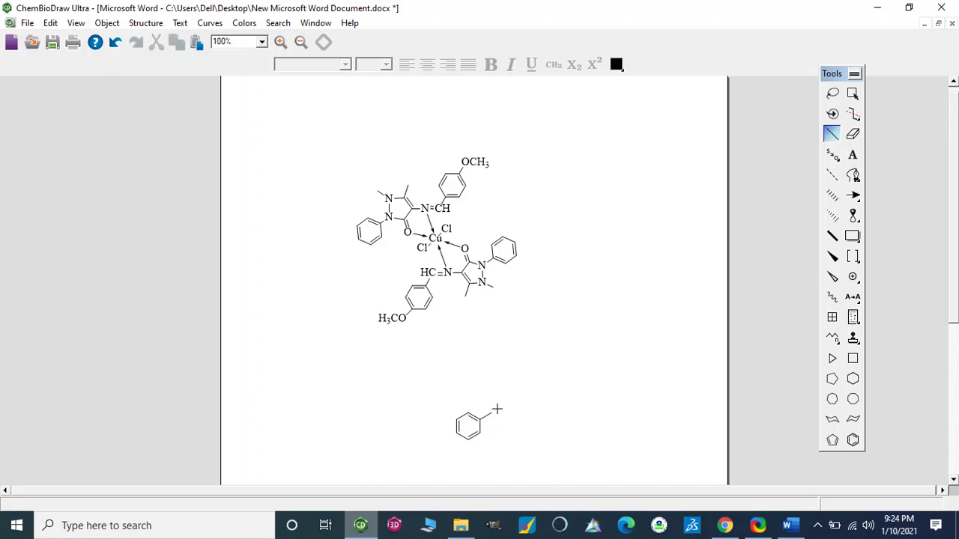
key(ctrl+z)
drag(486, 416, 513, 413)
click(499, 414)
drag(505, 414, 517, 403)
click(455, 433)
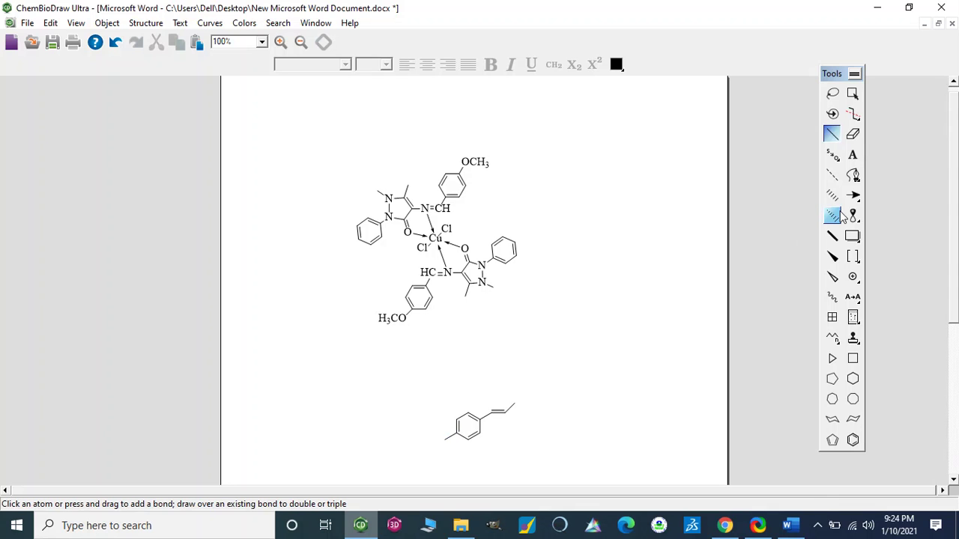
- Label the two double-bonded atoms of the side chain CH, next to the benzene ring, and N
click(853, 154)
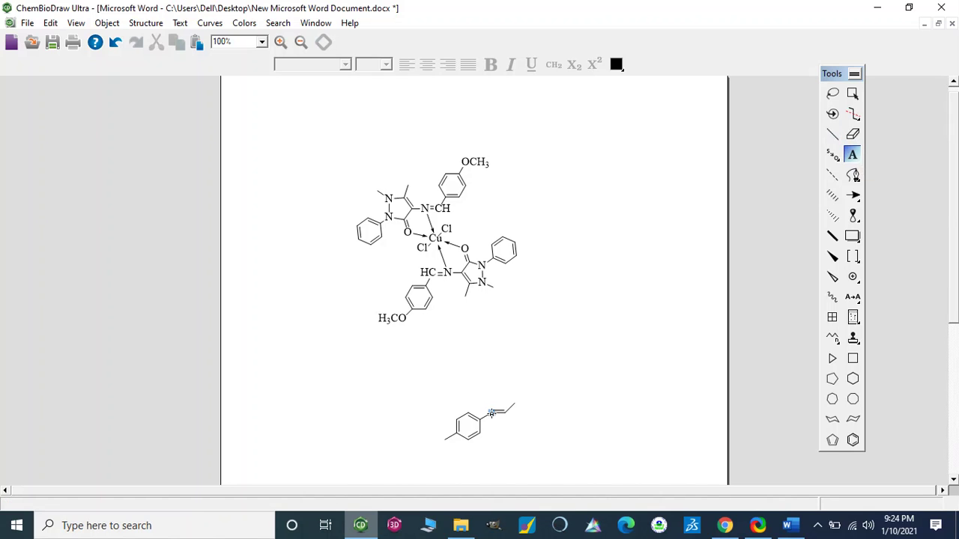
click(492, 413)
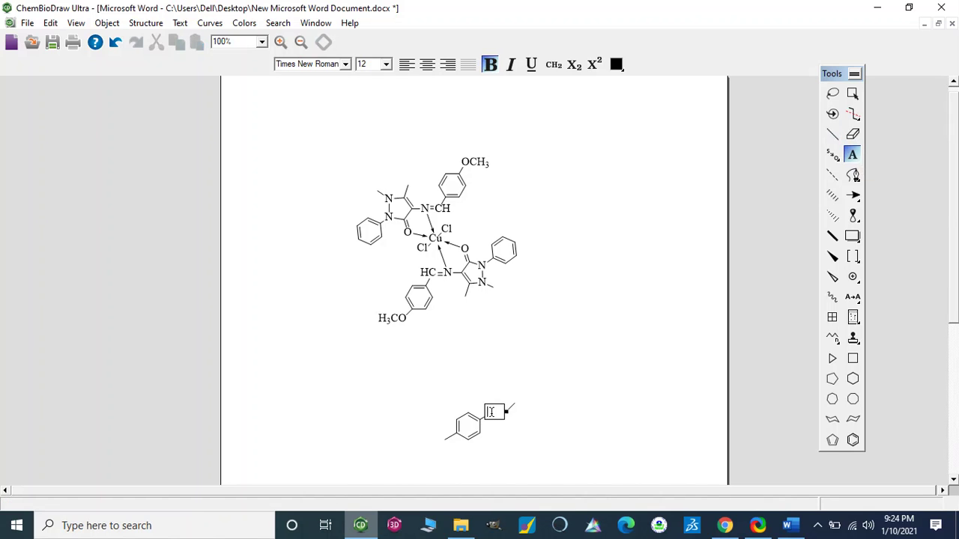
text(Cl)
click(595, 398)
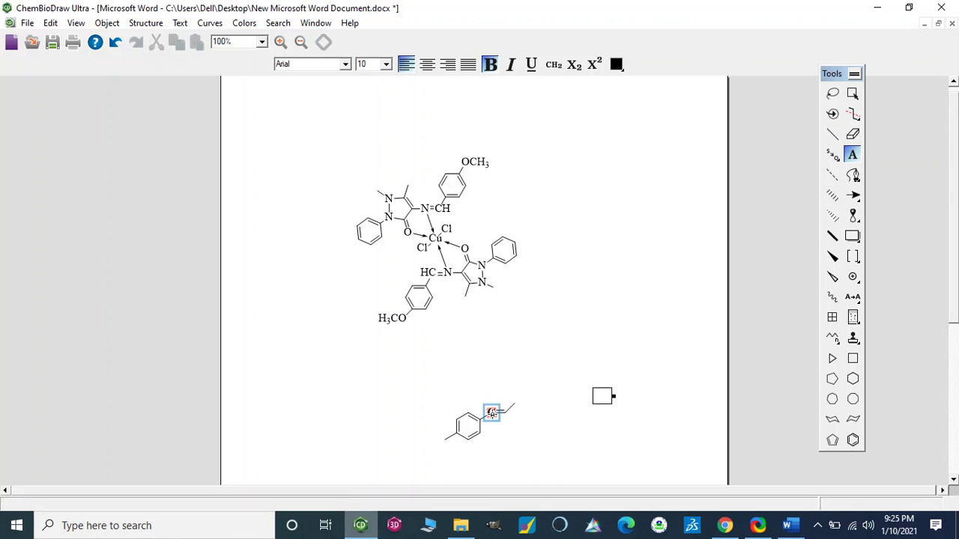
click(492, 413)
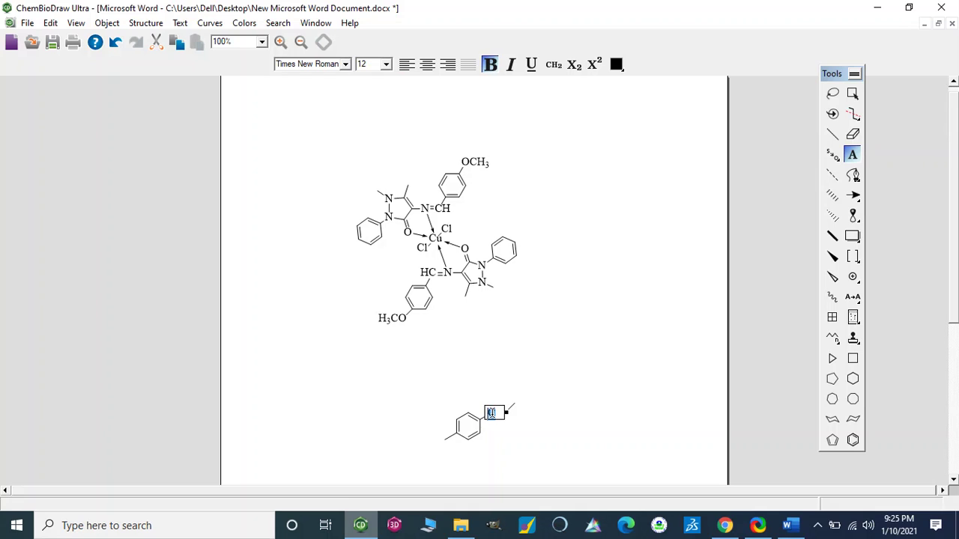
text(Cl)
text(CH)
click(601, 384)
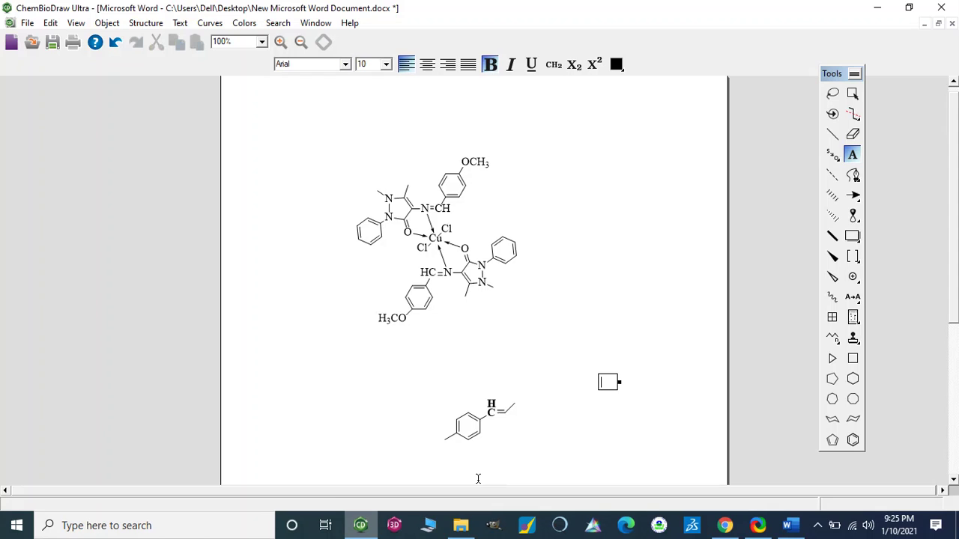
click(505, 412)
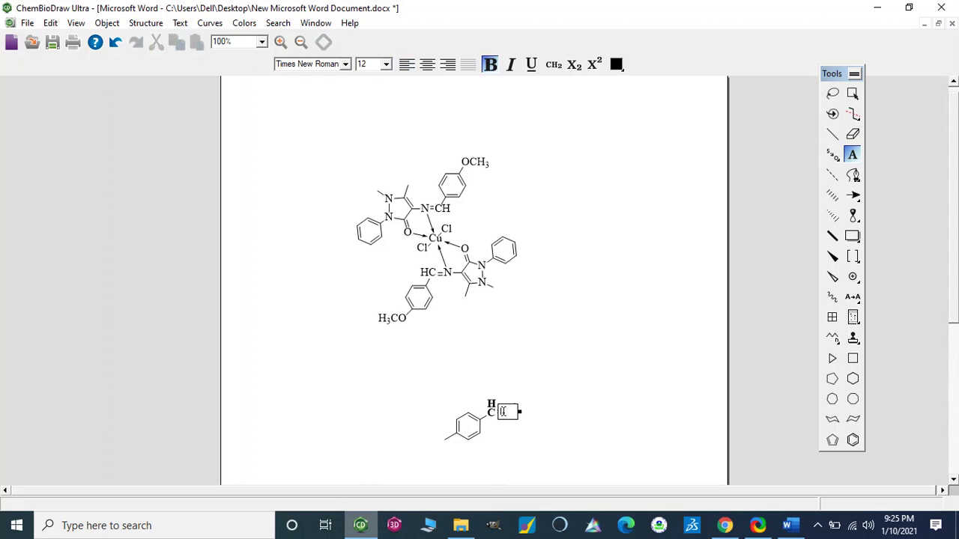
text(N)
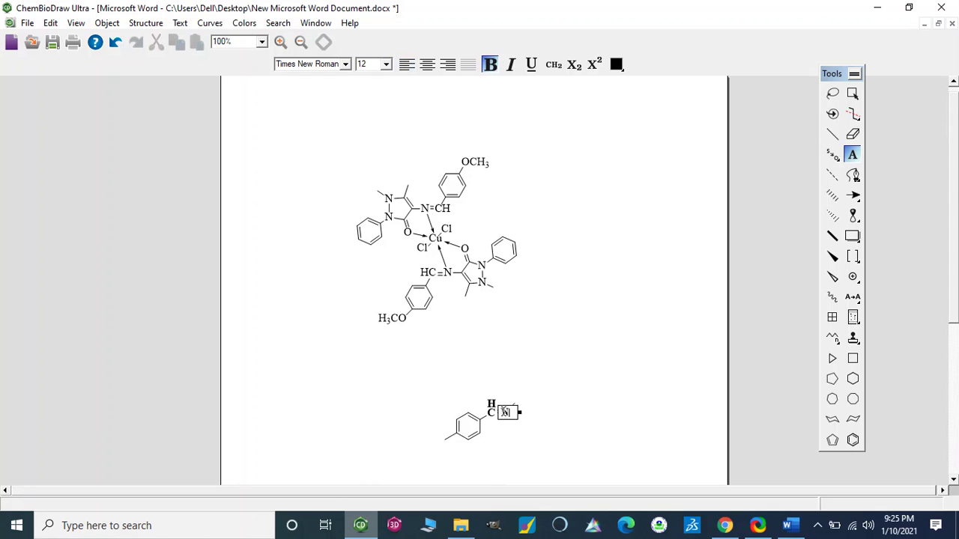
click(832, 135)
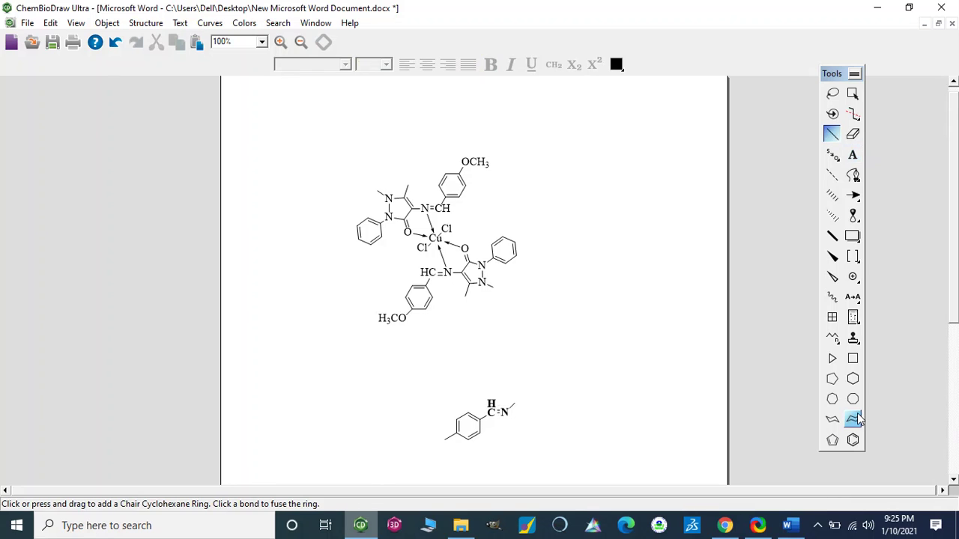
- Attach a cyclopentadiene ring to the bond from the imine N and add single-bond substituents to three of its carbons
click(832, 440)
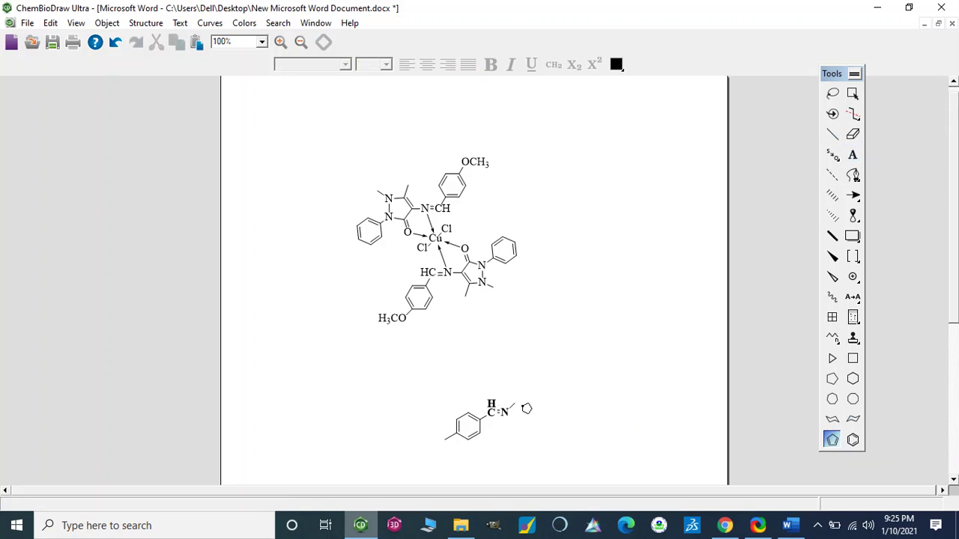
click(520, 406)
click(831, 138)
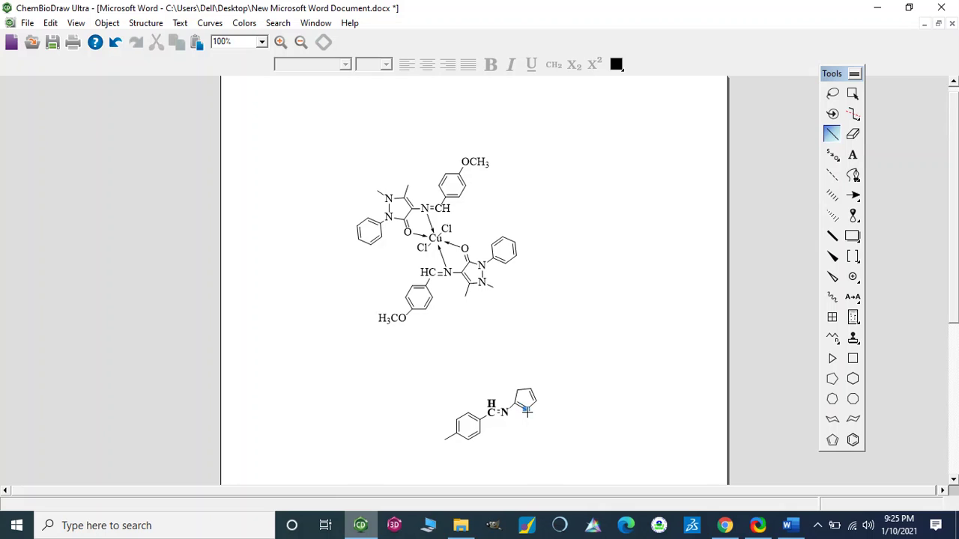
click(527, 410)
click(529, 388)
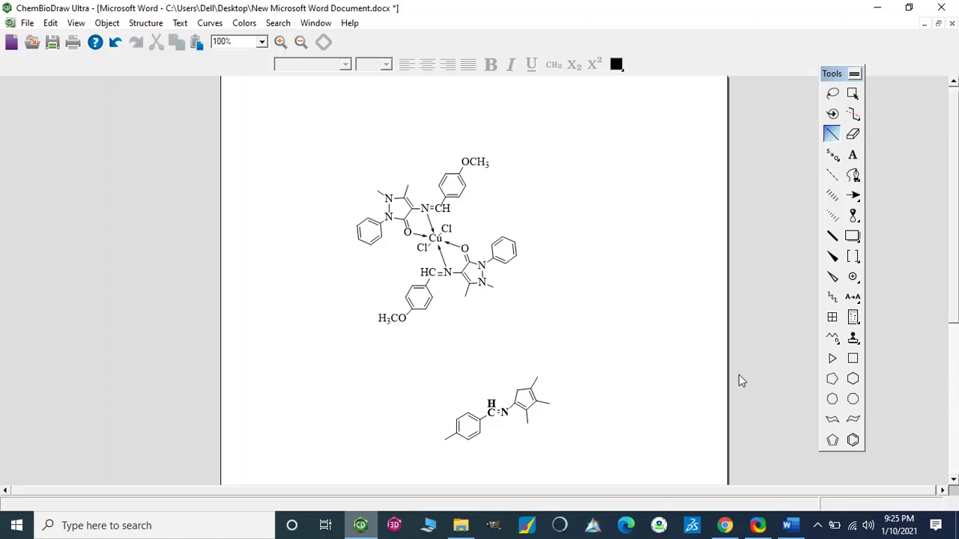
- Attach a benzene ring to the five-membered ring's upper substituent and add an exocyclic double bond to the ring's unsubstituted carbon
click(853, 440)
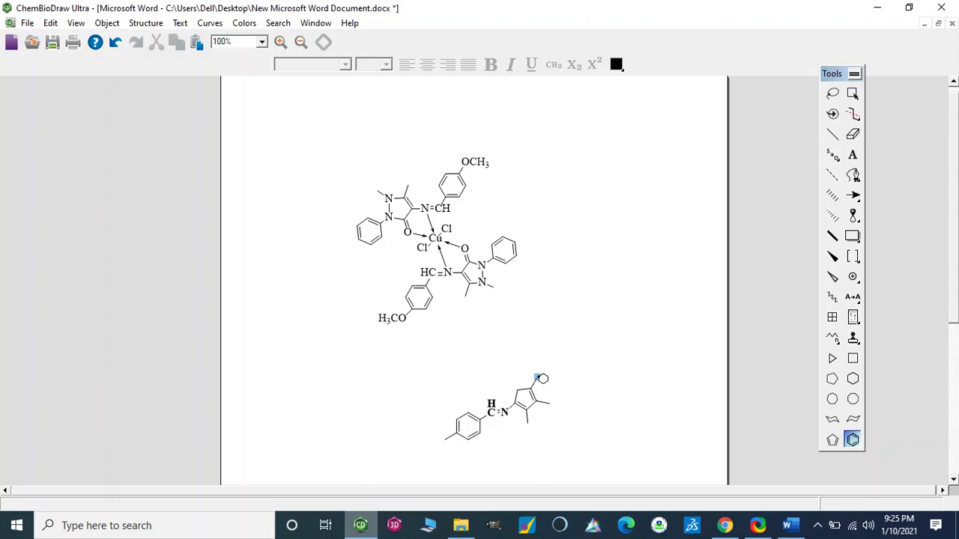
click(543, 380)
click(833, 155)
drag(837, 163, 854, 172)
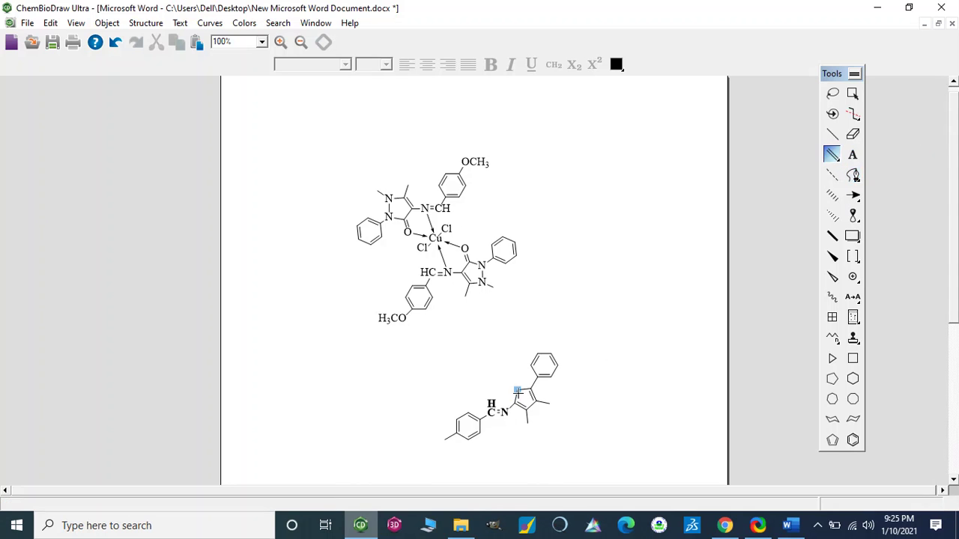
click(517, 390)
- Label the exocyclic double bond's end O, and the phenyl-bearing ring atom and its substituted neighbour N
click(852, 156)
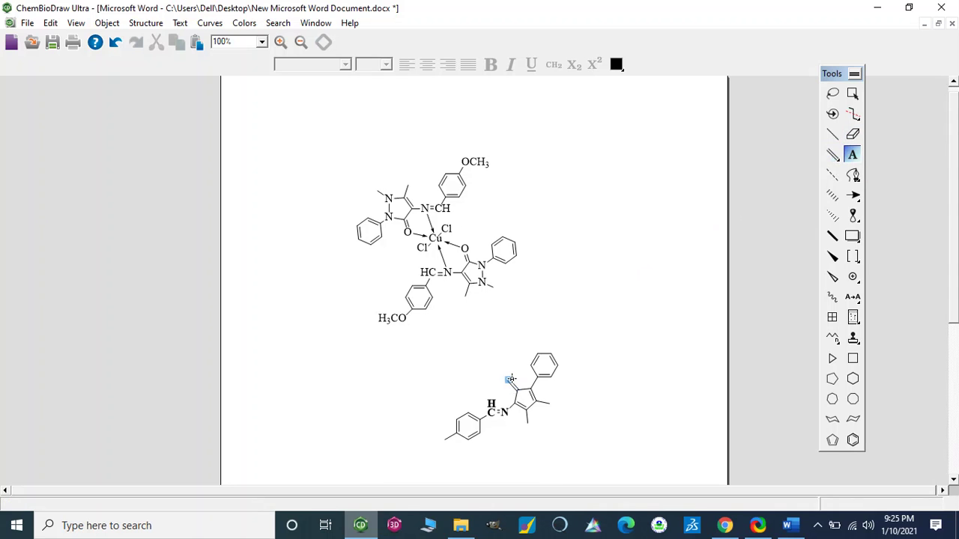
click(508, 380)
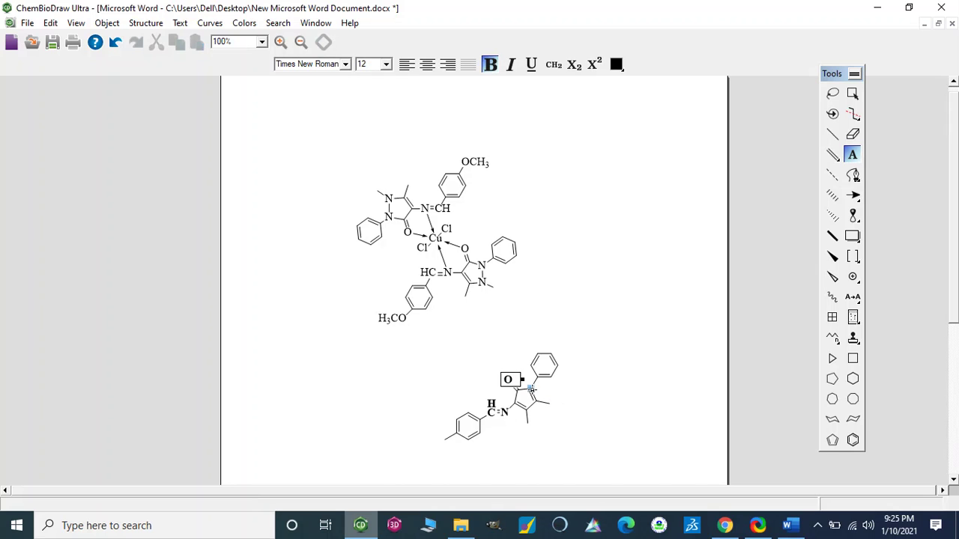
click(530, 389)
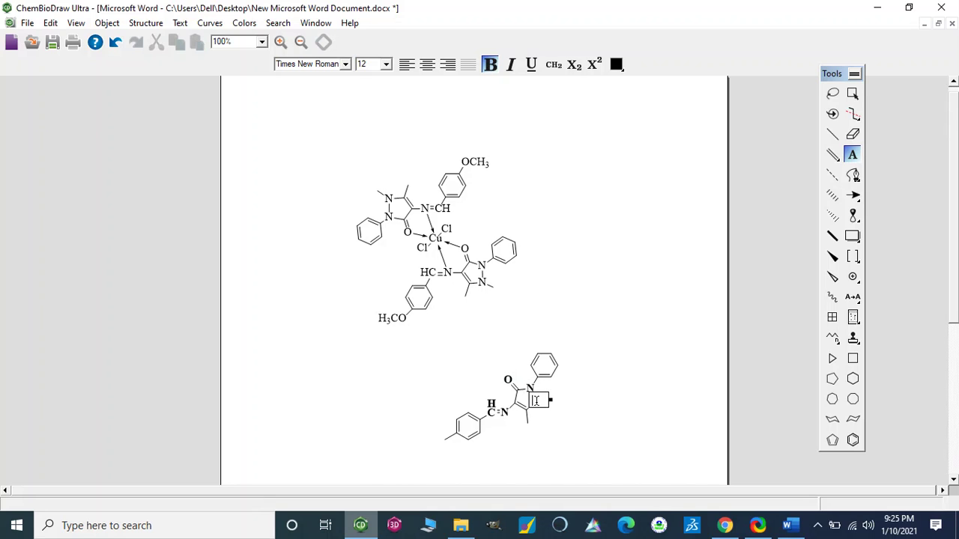
text(N)
click(623, 408)
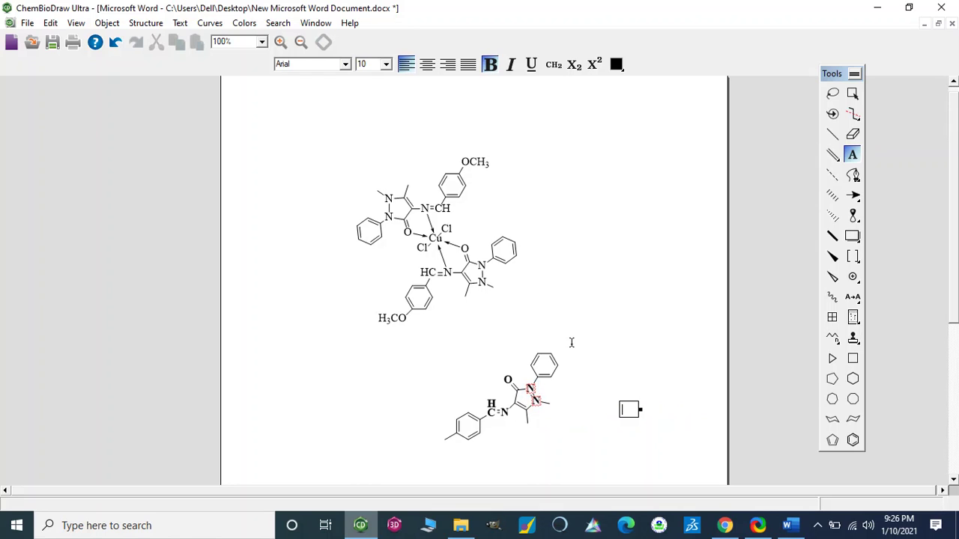
click(853, 135)
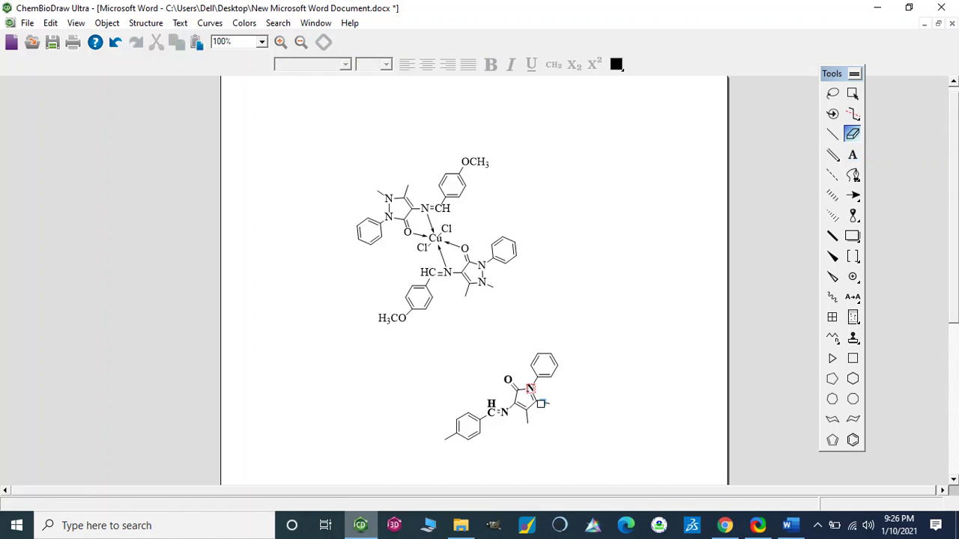
click(535, 400)
click(831, 133)
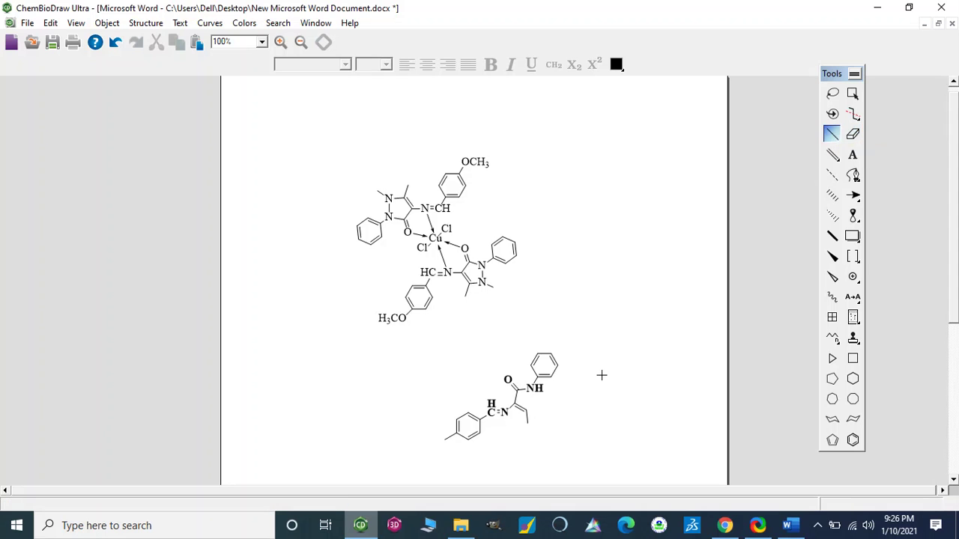
key(ctrl+z)
- Reduce the double bond between the two adjacent ring nitrogen positions to a single bond and label the methyl-bearing one N
click(854, 136)
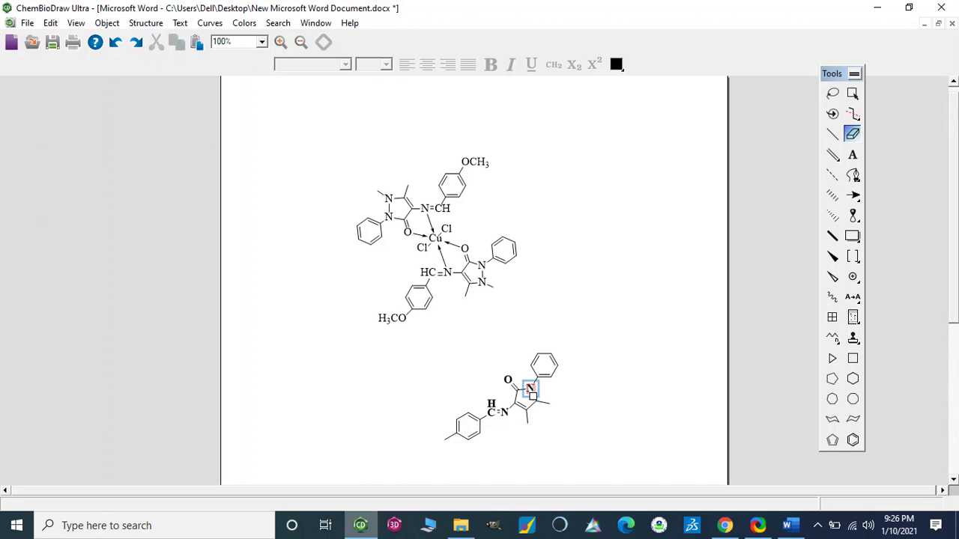
click(530, 394)
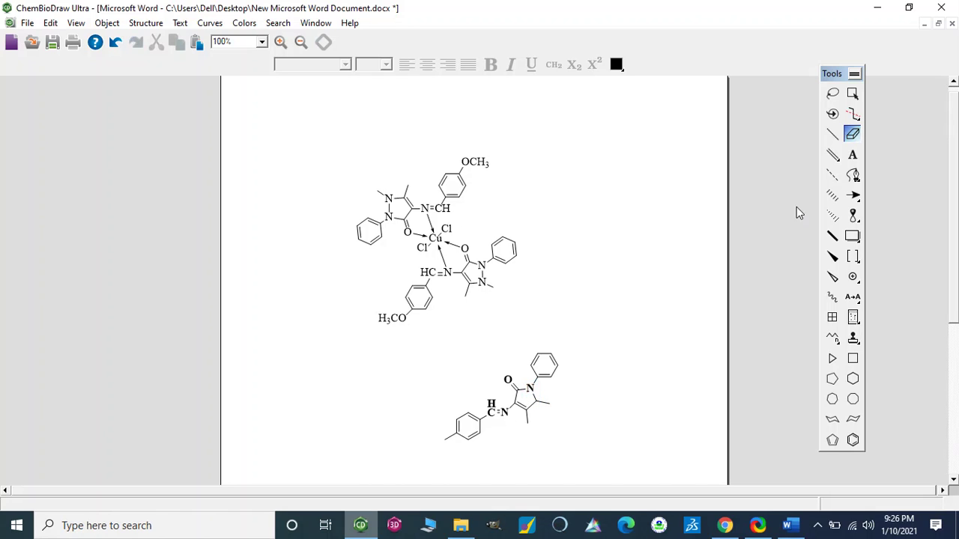
click(855, 156)
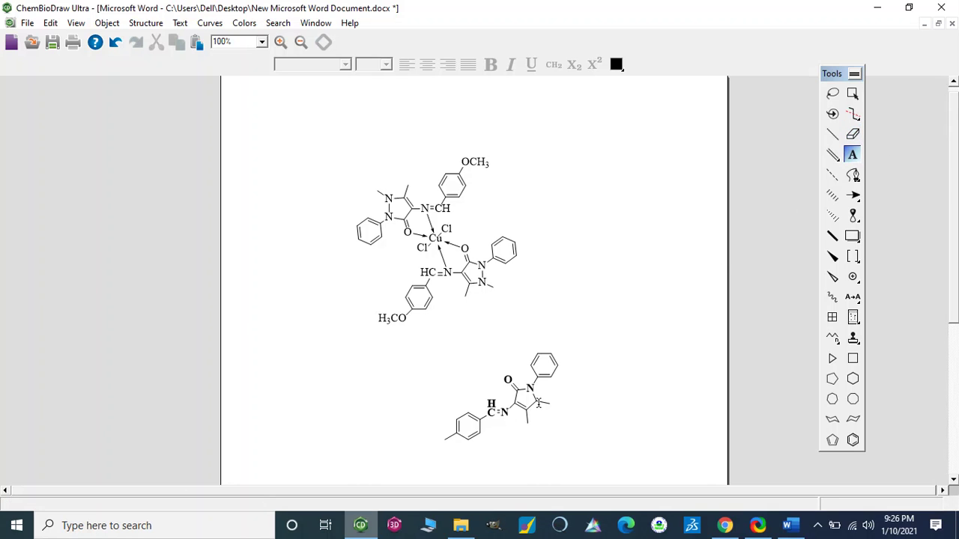
click(536, 403)
text(N)
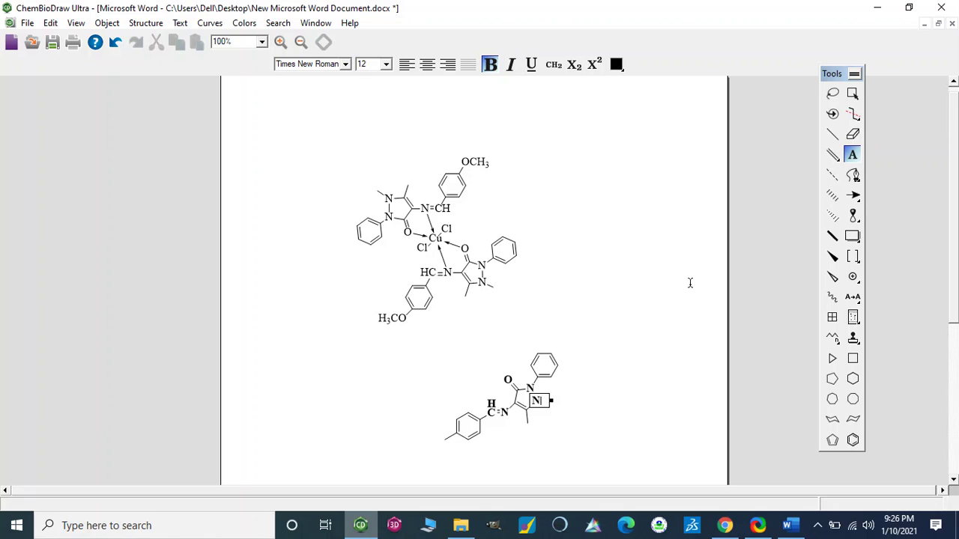
- Label the free end of the lower benzene ring's substituent OCH3 and apply formula formatting so the 3 is a subscript
click(445, 440)
text(O)
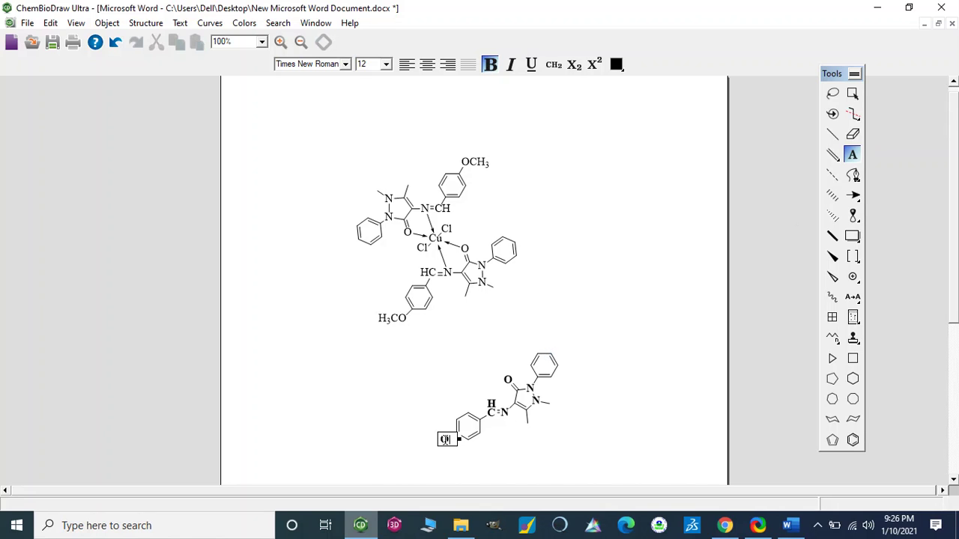
text(CH3)
click(610, 456)
click(421, 440)
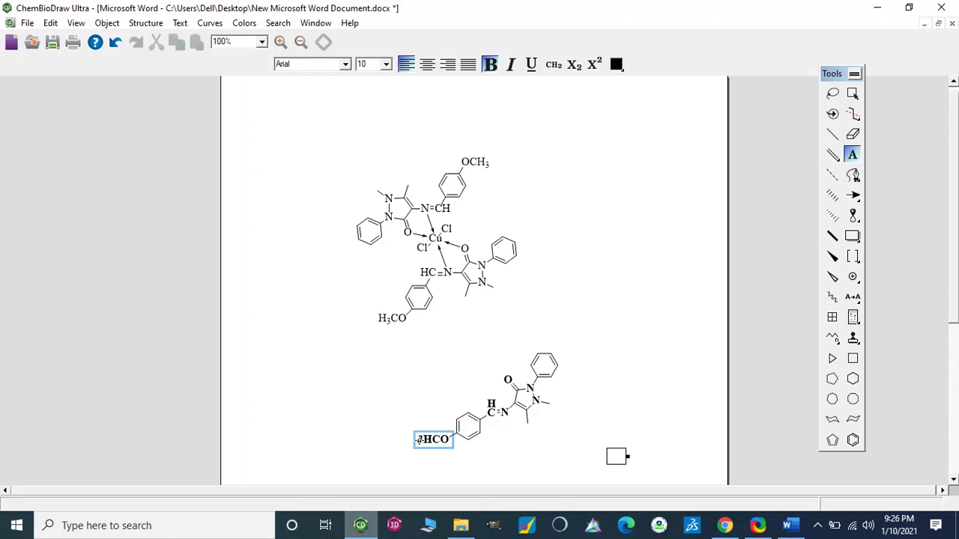
click(421, 441)
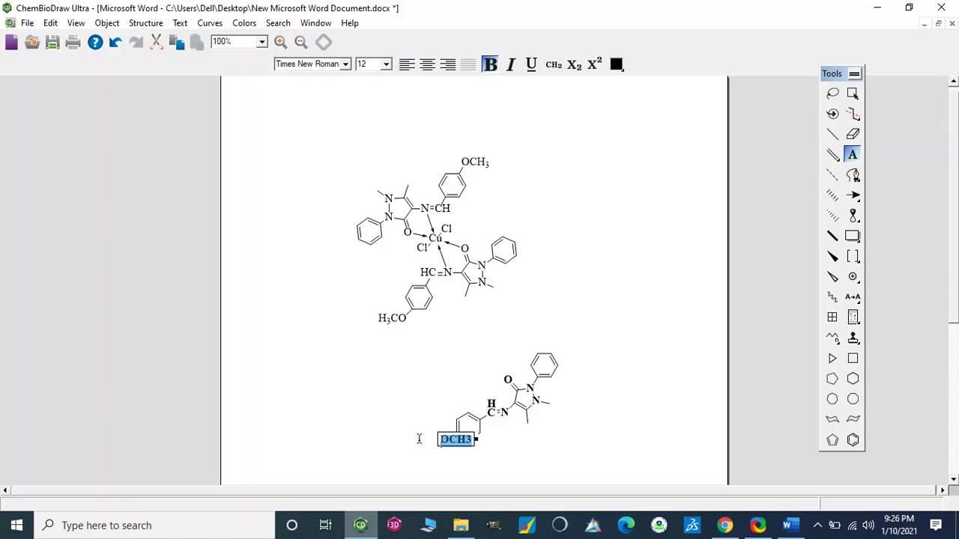
click(554, 66)
click(581, 466)
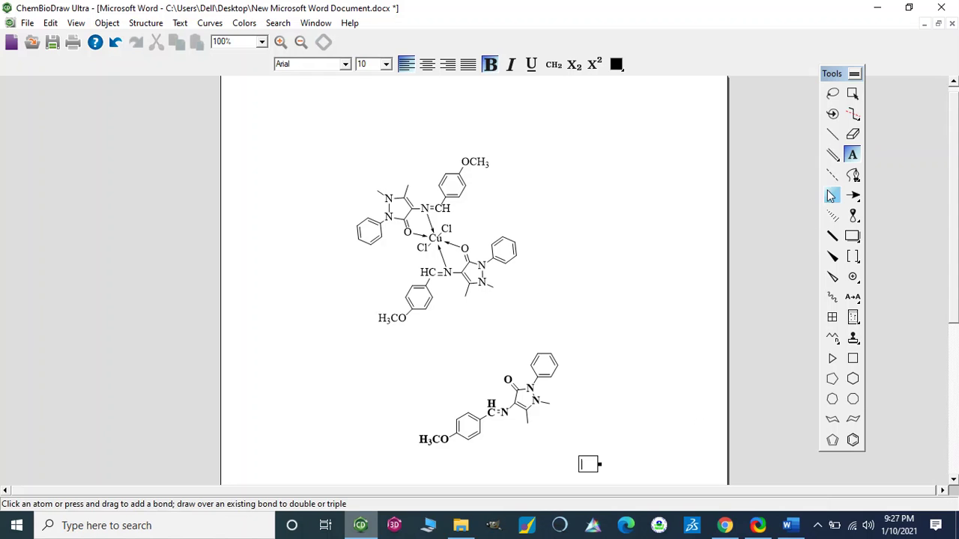
- Add a bold wedged bond to the N-phenyl ring's right-hand carbon and label its end CH3 with formula formatting
click(832, 258)
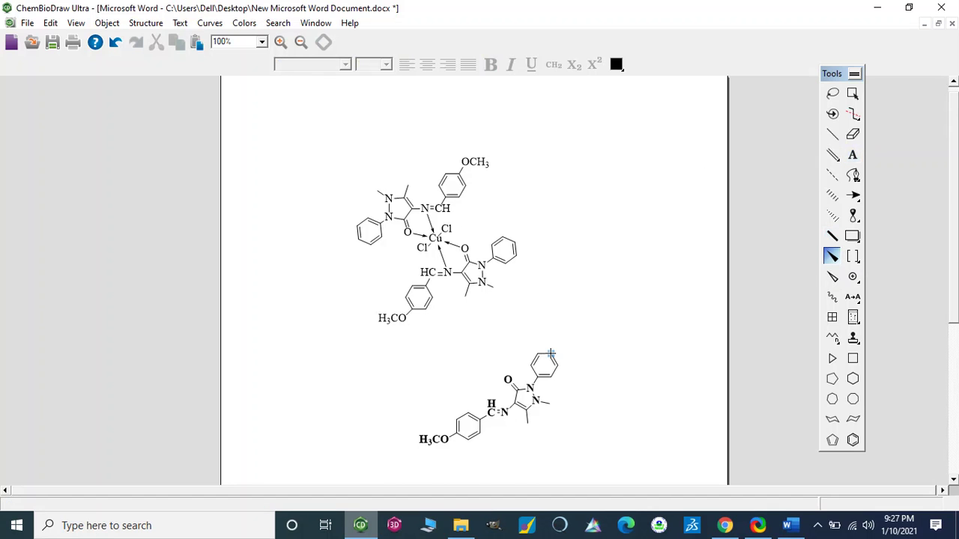
click(557, 365)
click(853, 154)
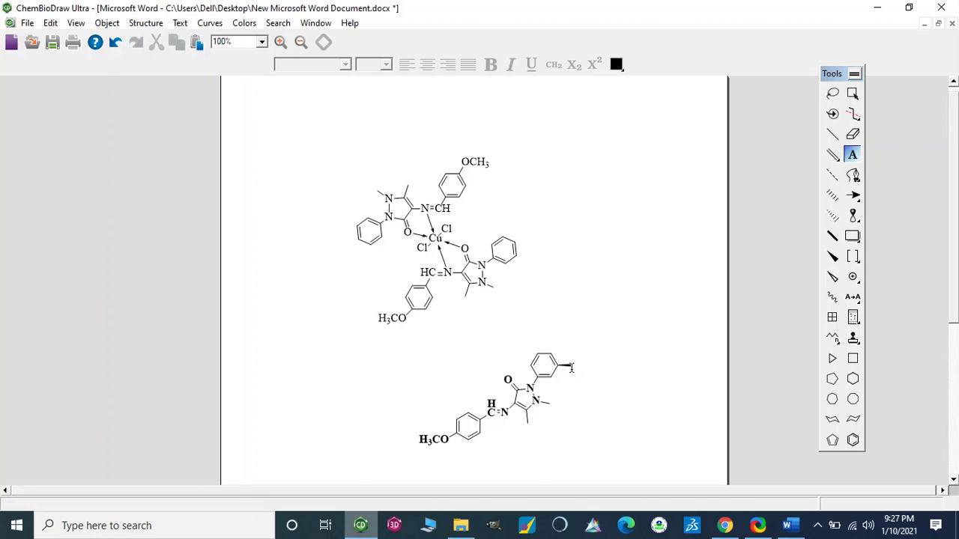
click(571, 365)
text(CH)
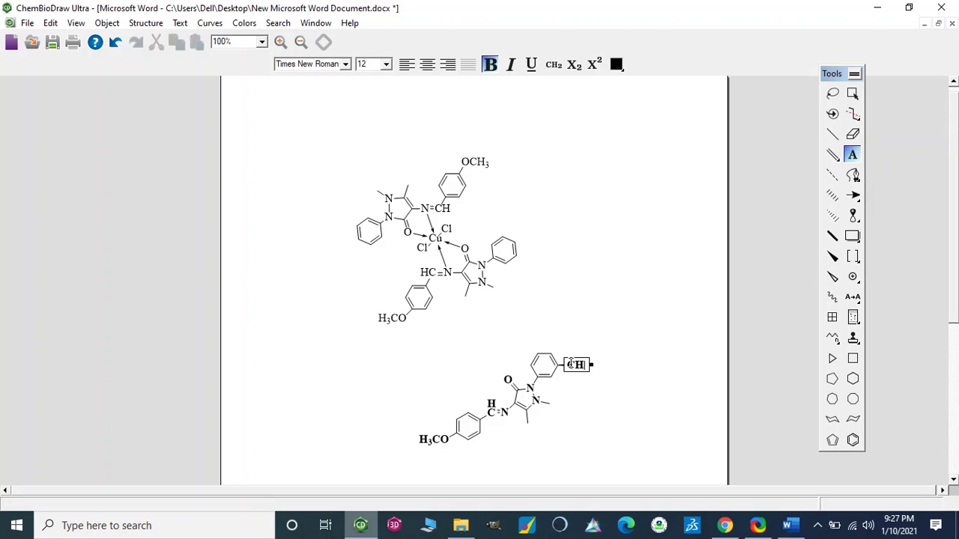
text(3)
double_click(595, 365)
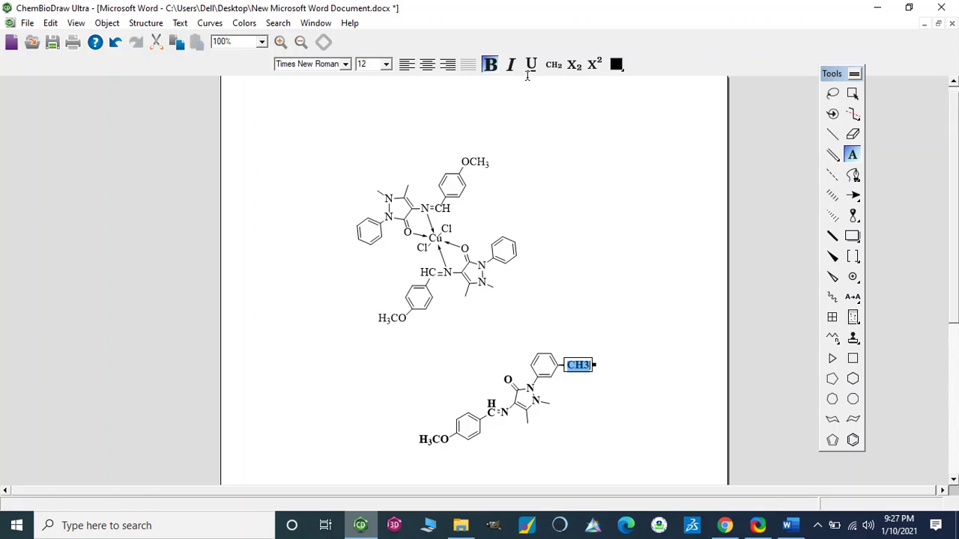
- Add a hashed wedged bond to the N-phenyl ring's upper-left carbon, labelling its end H, and undo the stray addition beside it
click(832, 215)
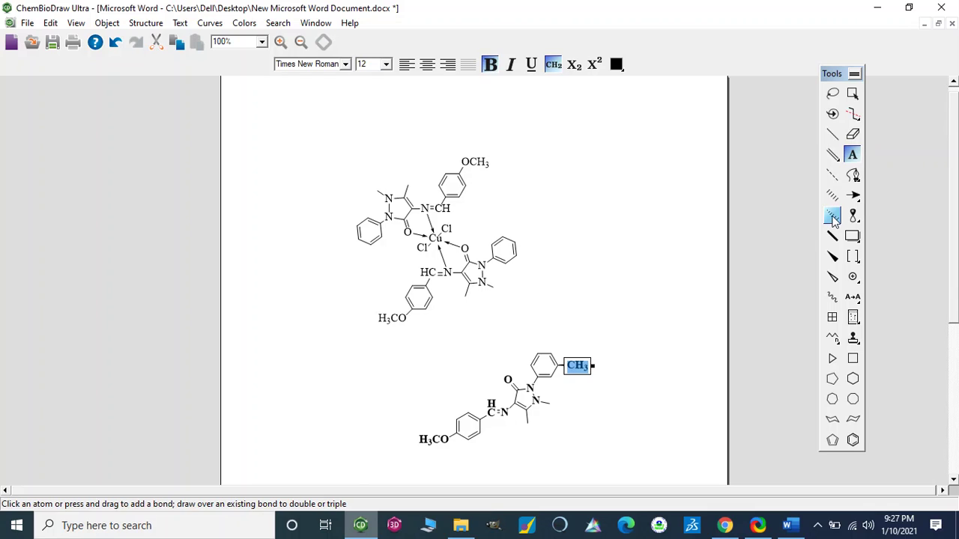
click(537, 351)
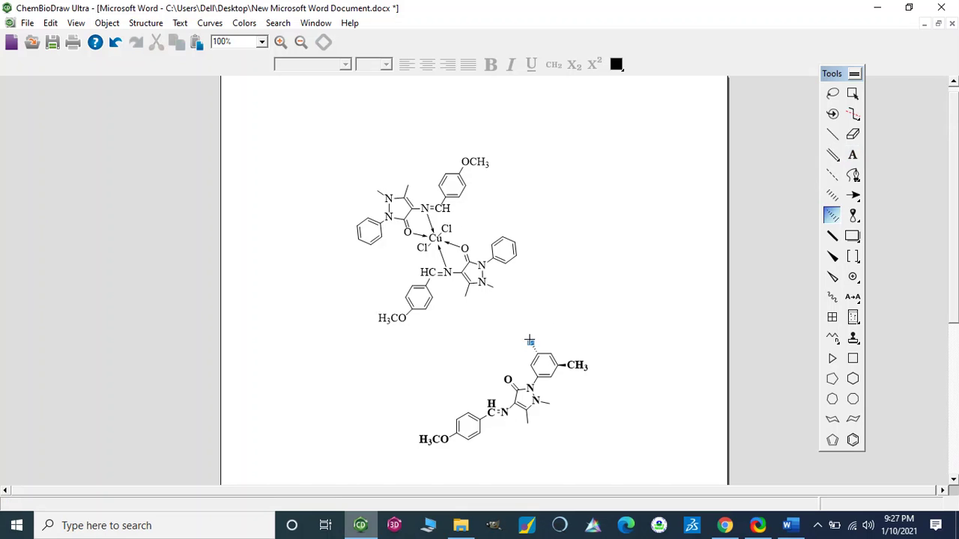
key(h)
click(610, 335)
key(ctrl+z)
- Examine the file formats offered for saving a copy of the drawing, closing the dialog without saving
click(27, 24)
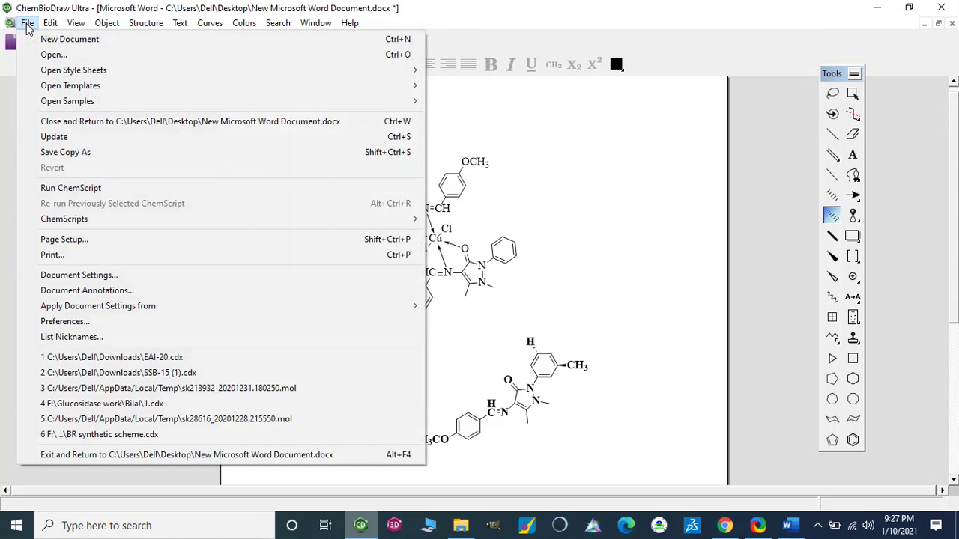
click(64, 153)
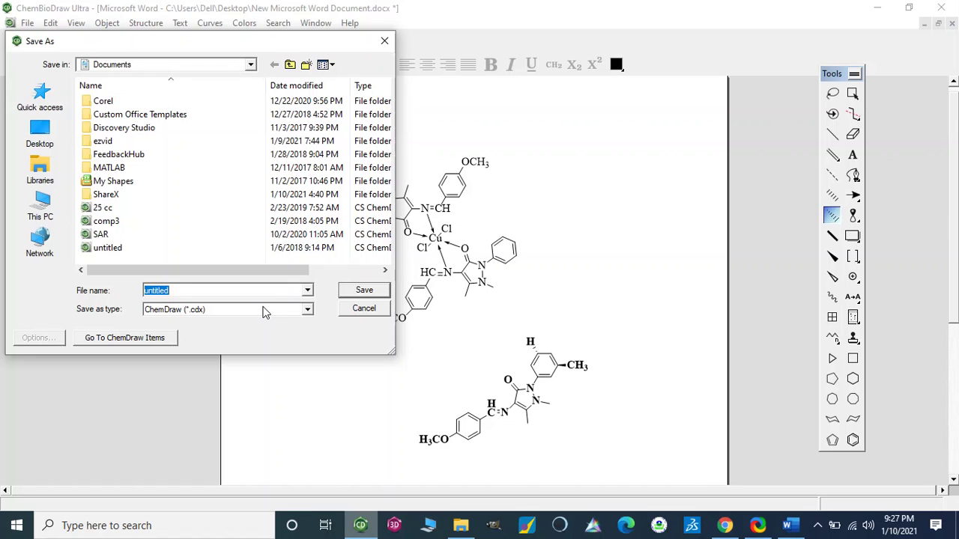
click(307, 311)
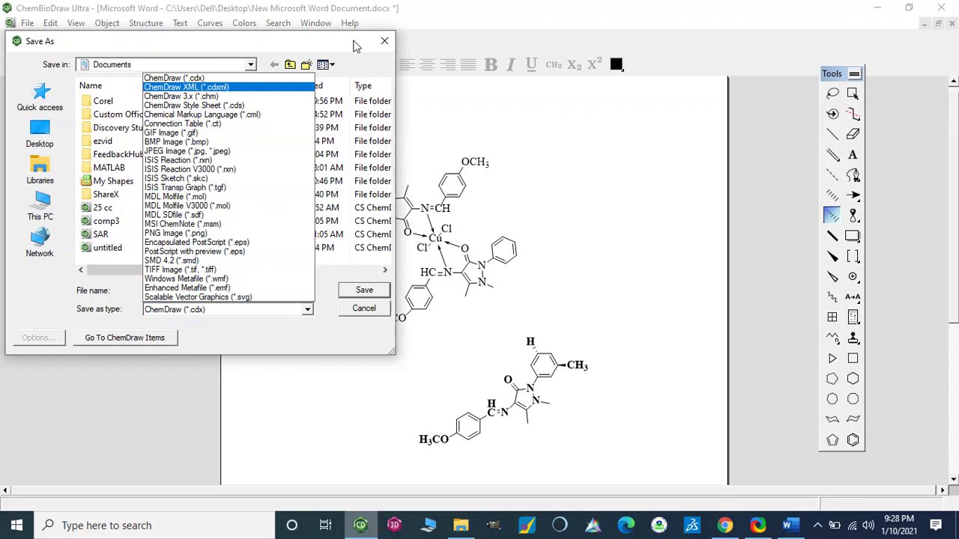
click(385, 43)
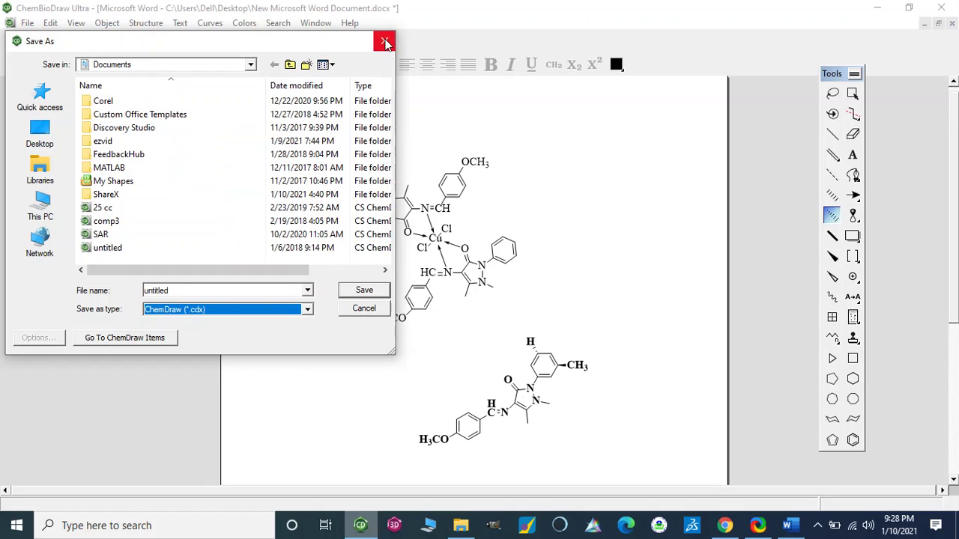
click(385, 42)
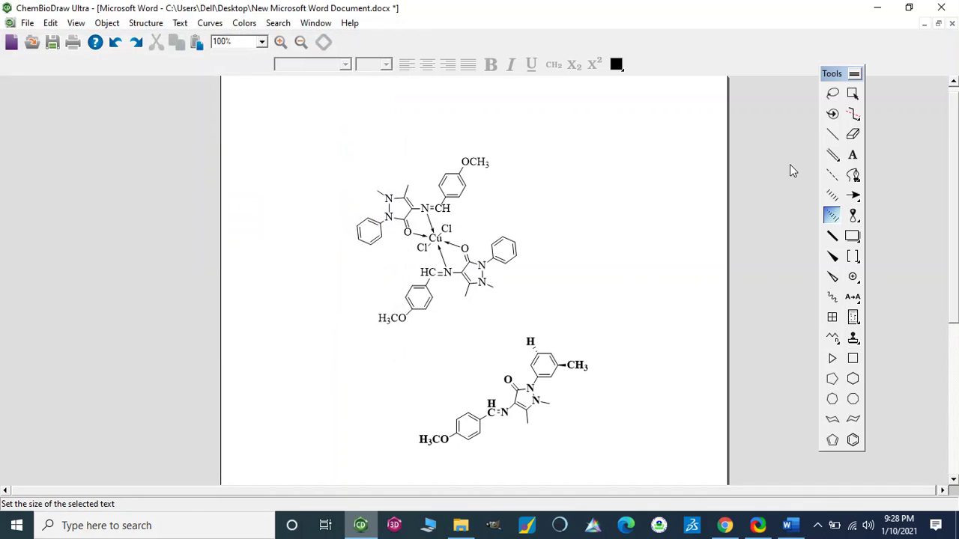
- Select the complete redrawn ligand below the copper complex and copy it
click(852, 92)
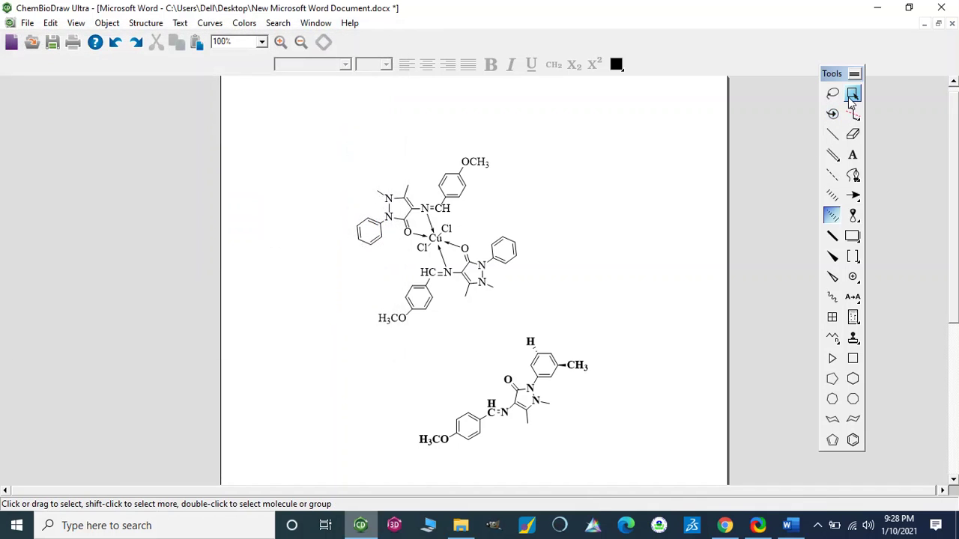
click(413, 406)
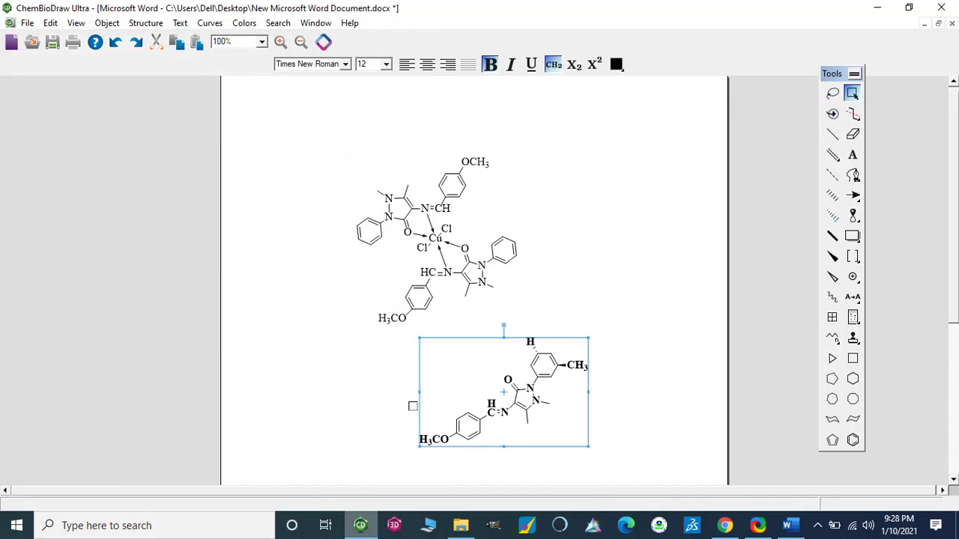
right_click(471, 360)
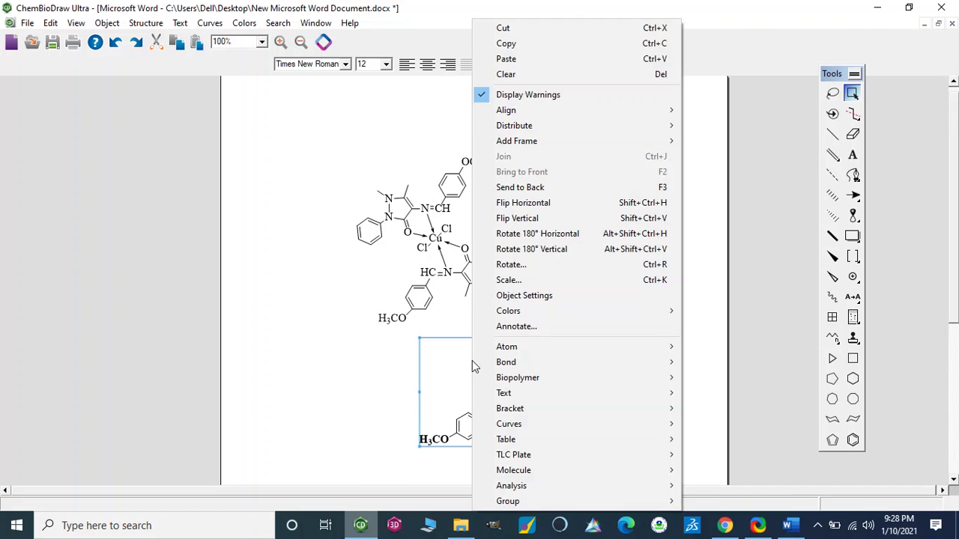
click(509, 45)
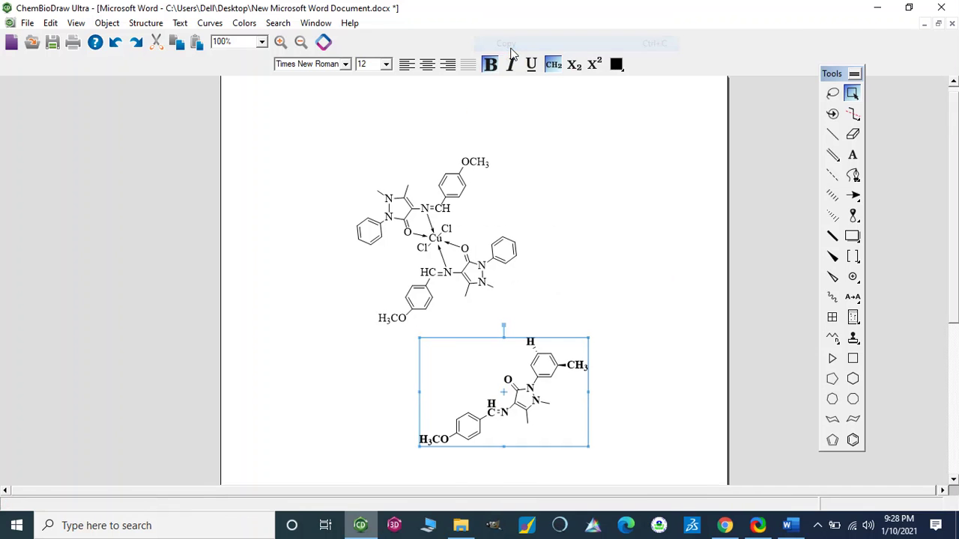
- Switch to Word and paste the copied ligand in place of the selected embedded drawing
click(790, 528)
scroll(434, 279, down, 3)
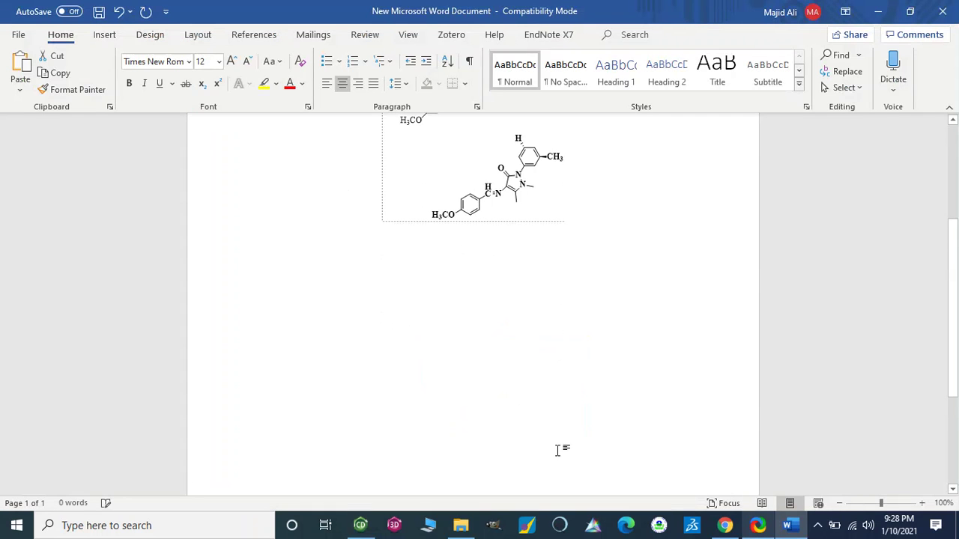
right_click(405, 262)
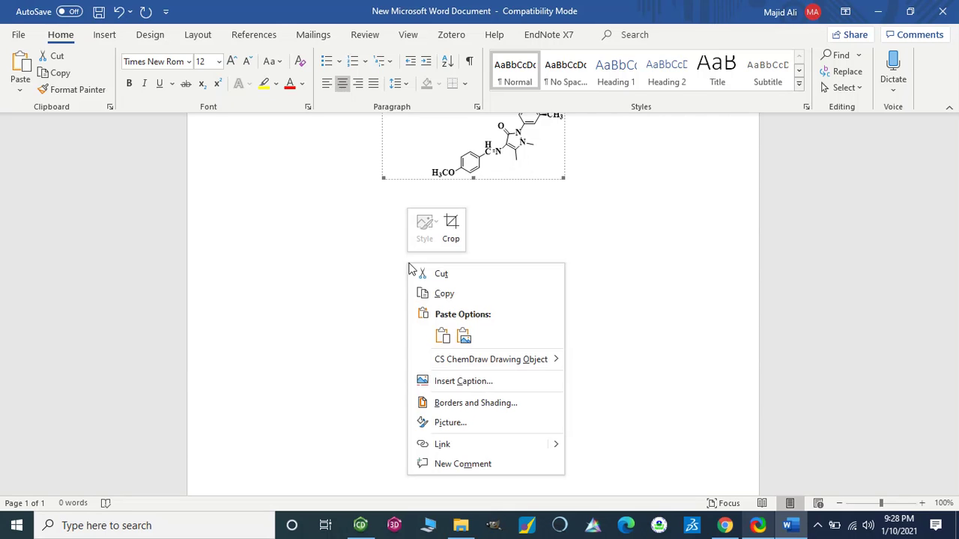
click(440, 341)
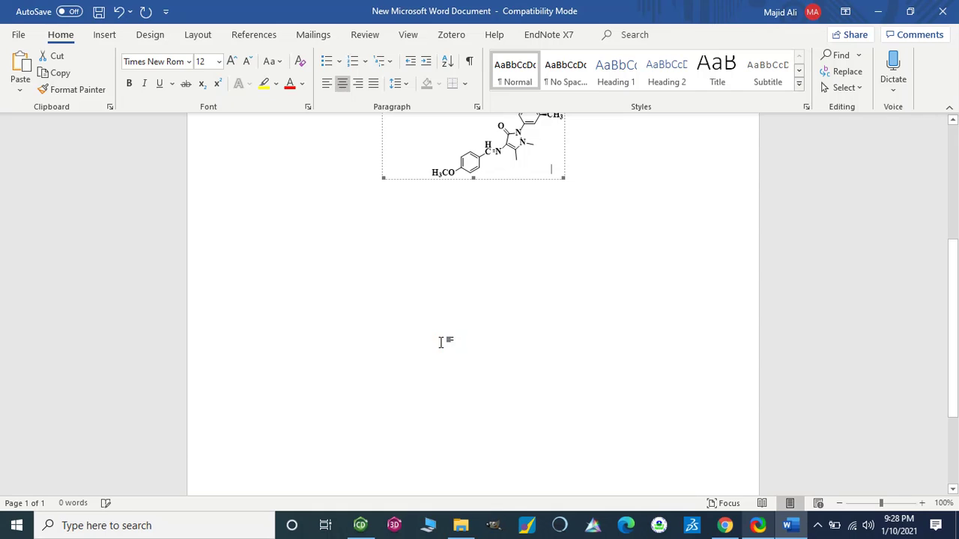
scroll(467, 258, up, 3)
scroll(467, 258, up, 1)
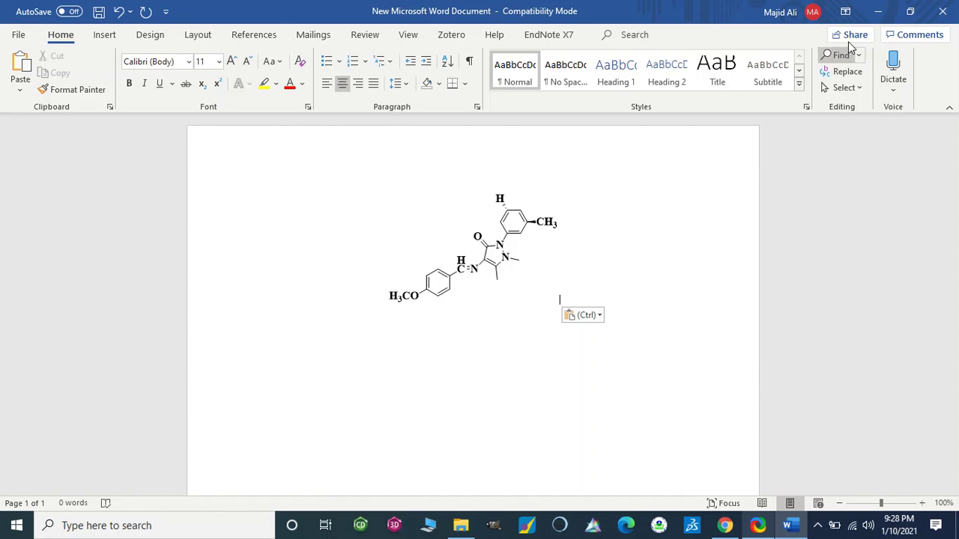
- Launch ChemBioDraw, return to the Word document and open the pasted ligand for editing
click(878, 12)
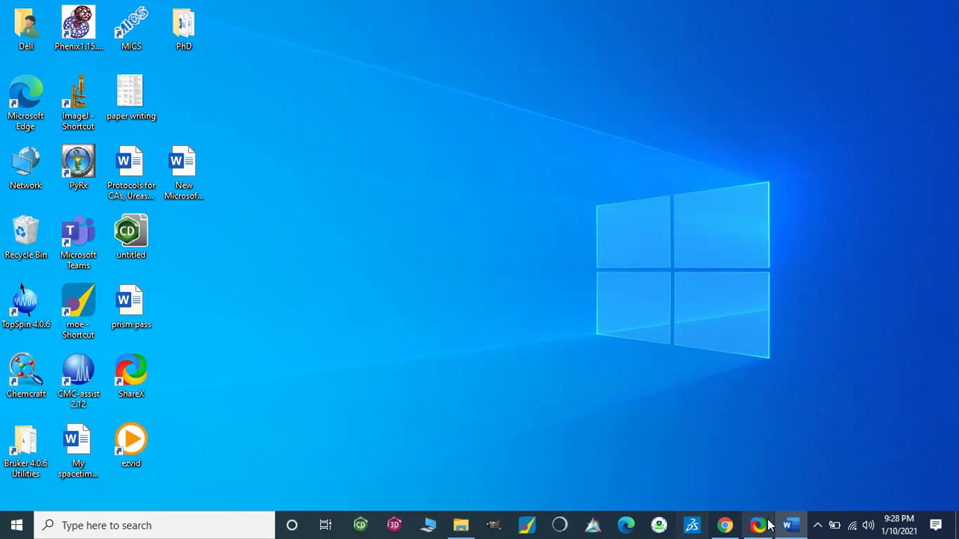
click(362, 527)
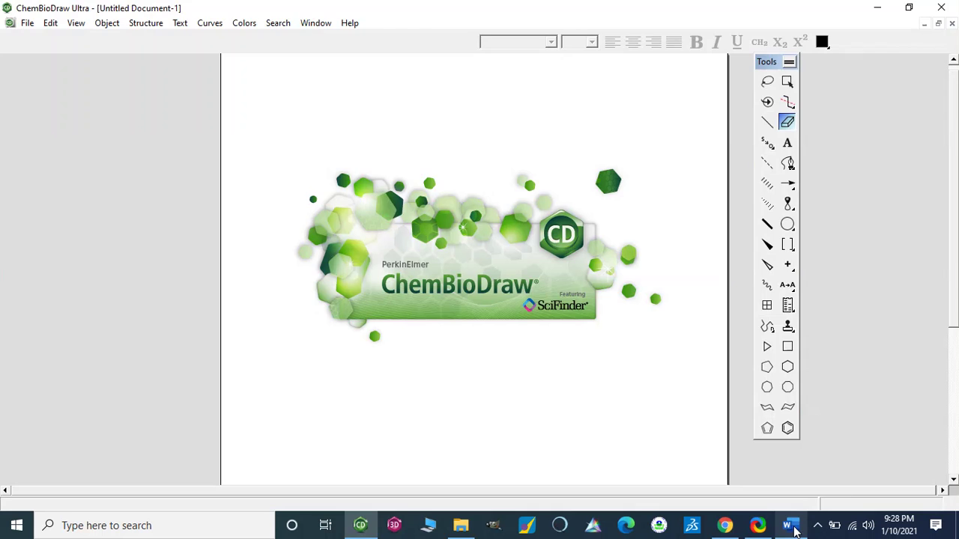
click(793, 527)
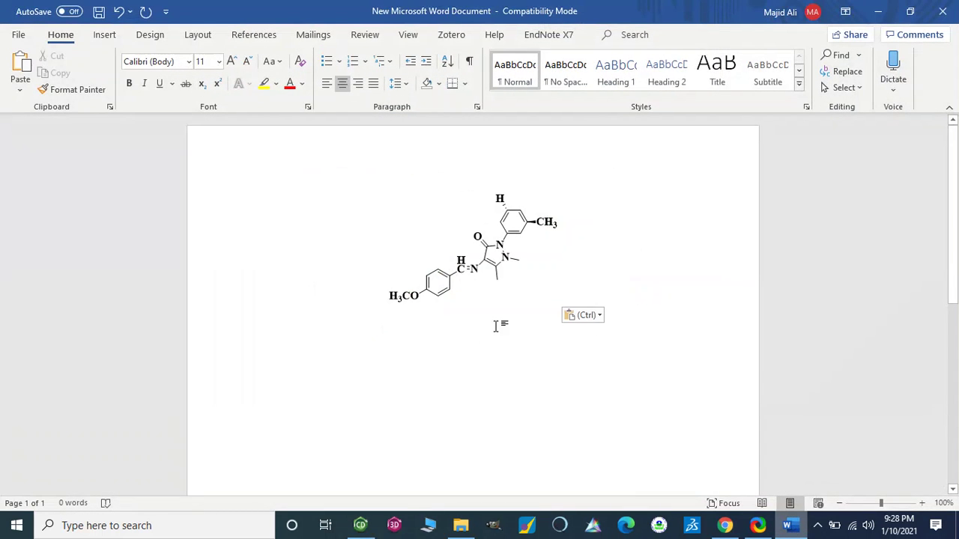
double_click(477, 247)
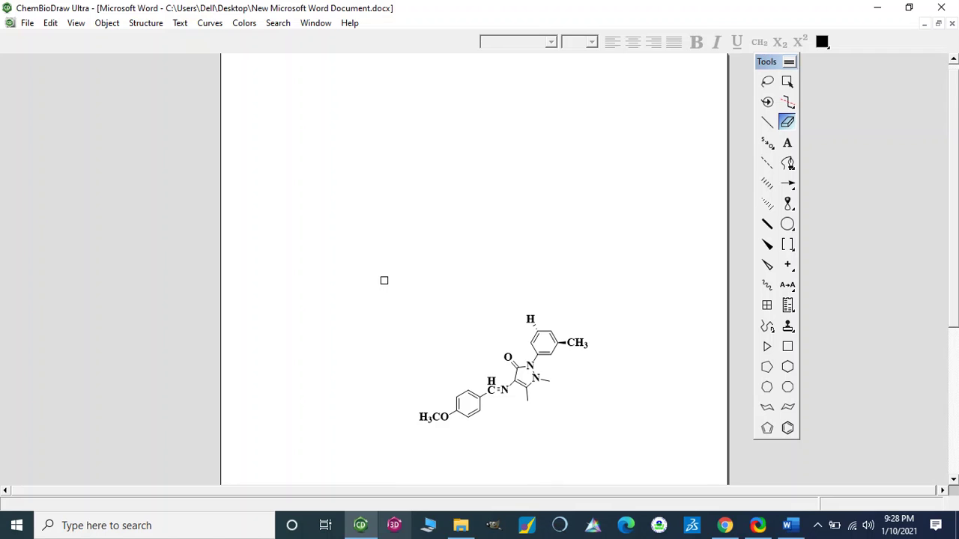
- Undo the erasure on the pasted ligand, select the whole structure and check it for chemical errors
click(536, 377)
key(ctrl+z)
click(787, 81)
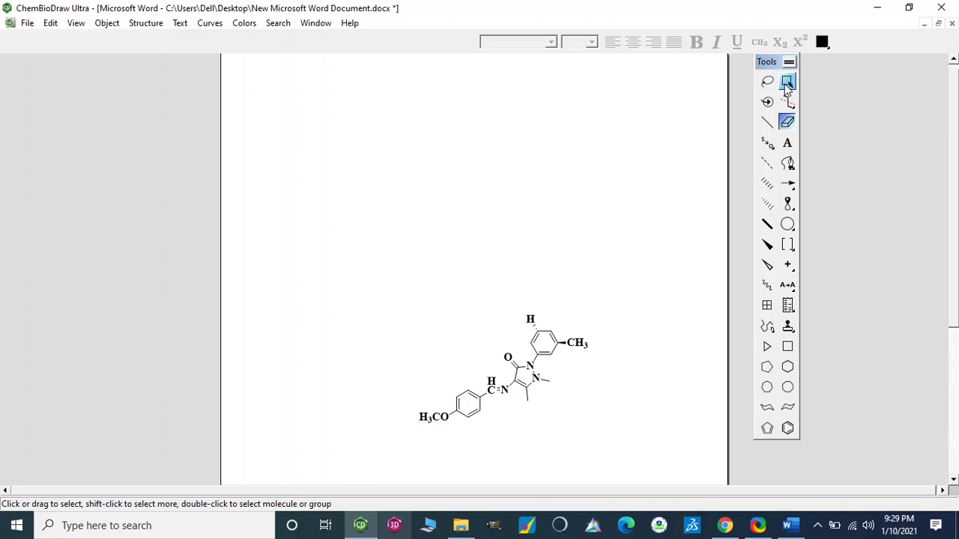
key(ctrl+a)
right_click(487, 382)
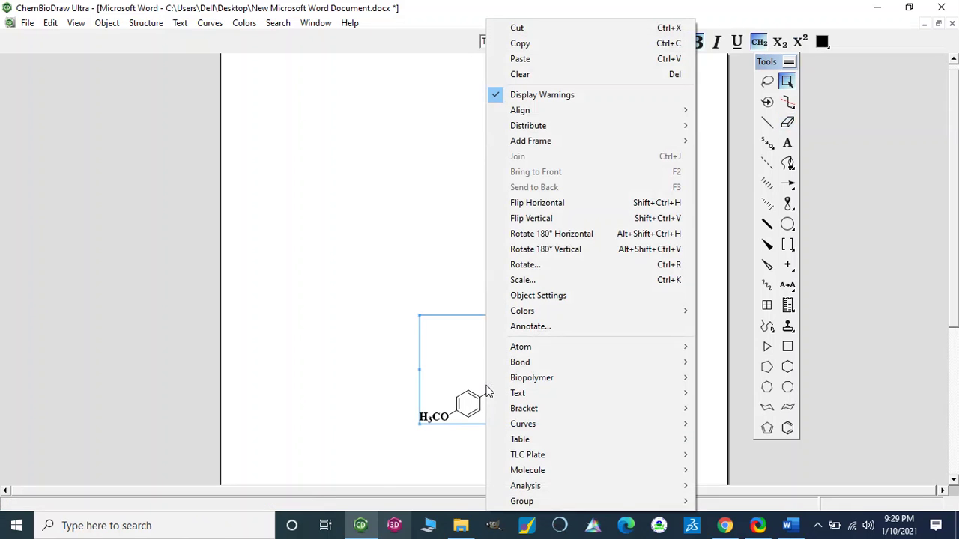
mouse_move(636, 487)
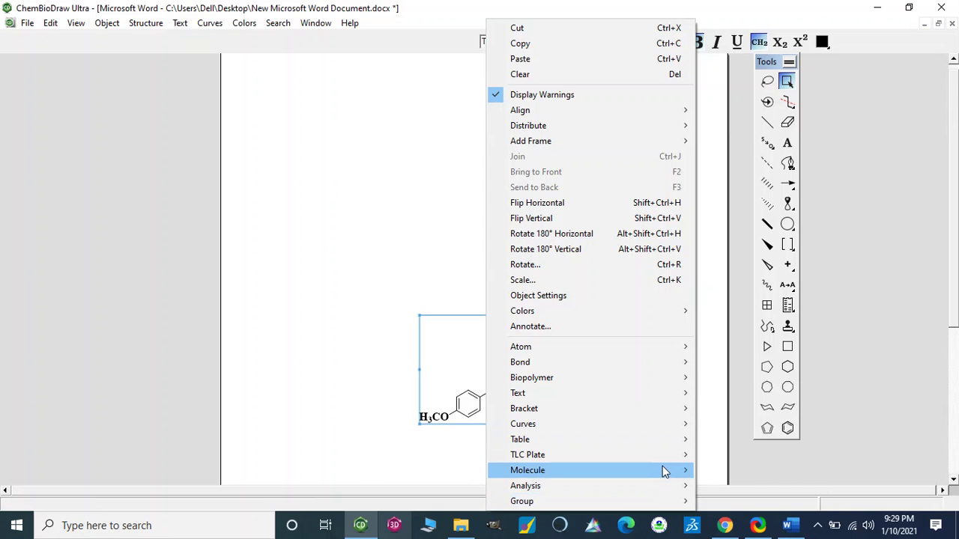
mouse_move(666, 467)
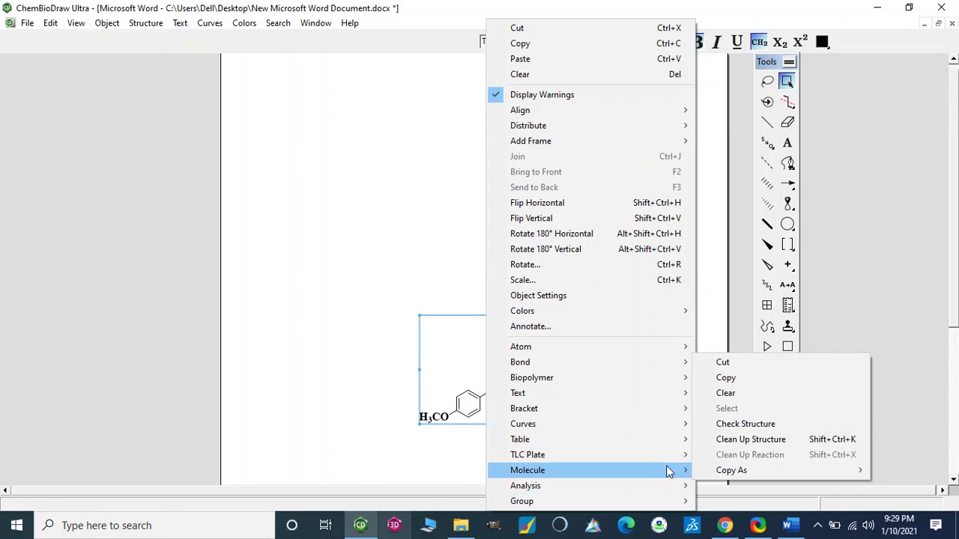
click(721, 426)
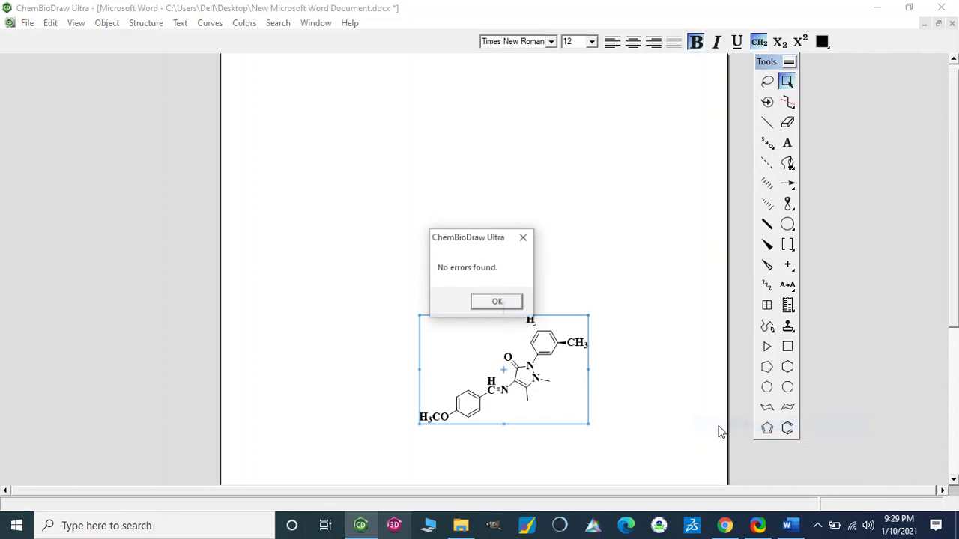
click(483, 304)
- Clean up the structure of the whole ligand and deselect it
right_click(464, 350)
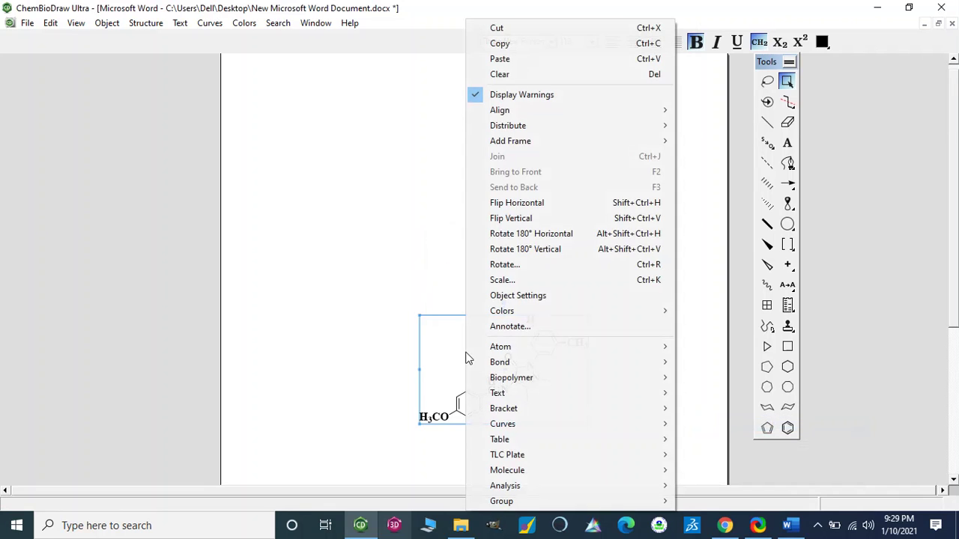
mouse_move(657, 474)
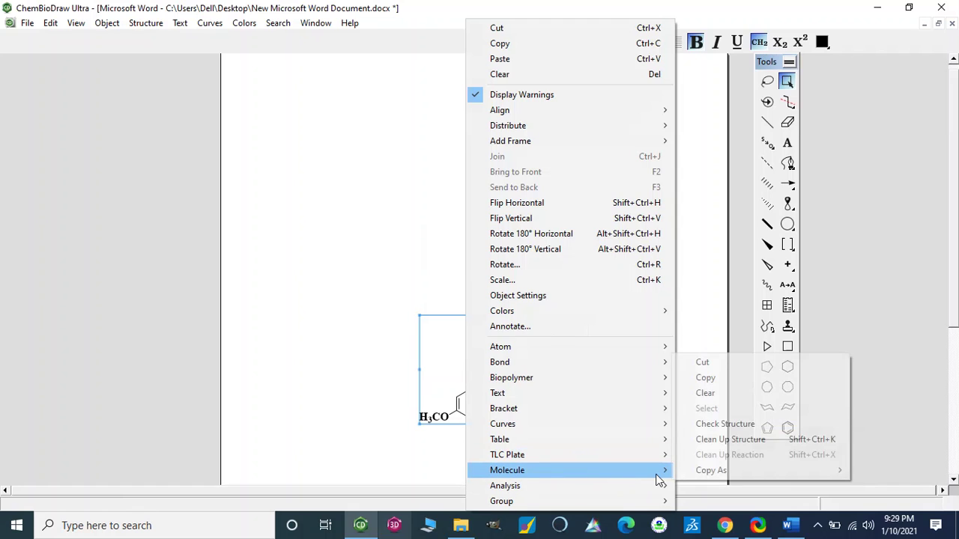
click(705, 443)
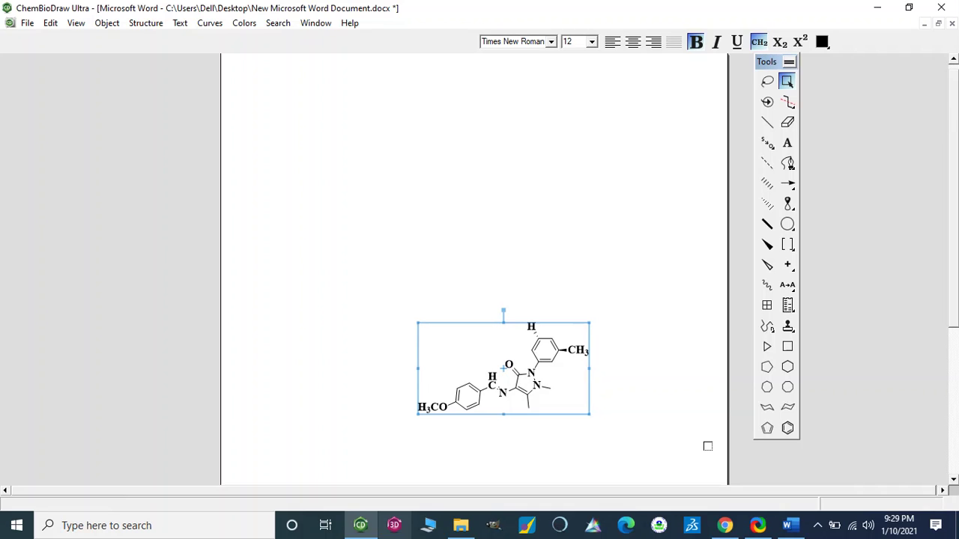
click(559, 253)
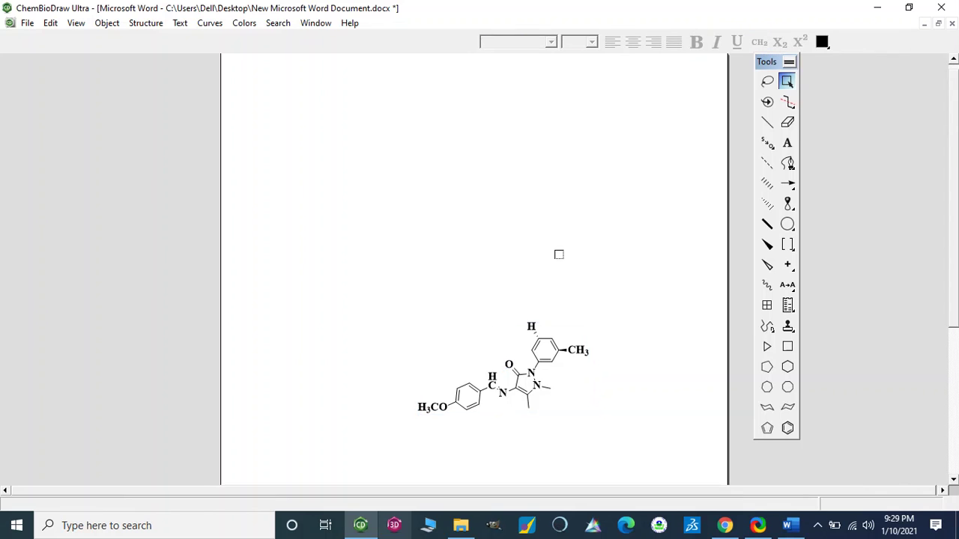
- Select the complete ligand, look through its analysis and color options, and rotate it 180° vertically
drag(389, 302, 638, 428)
right_click(528, 373)
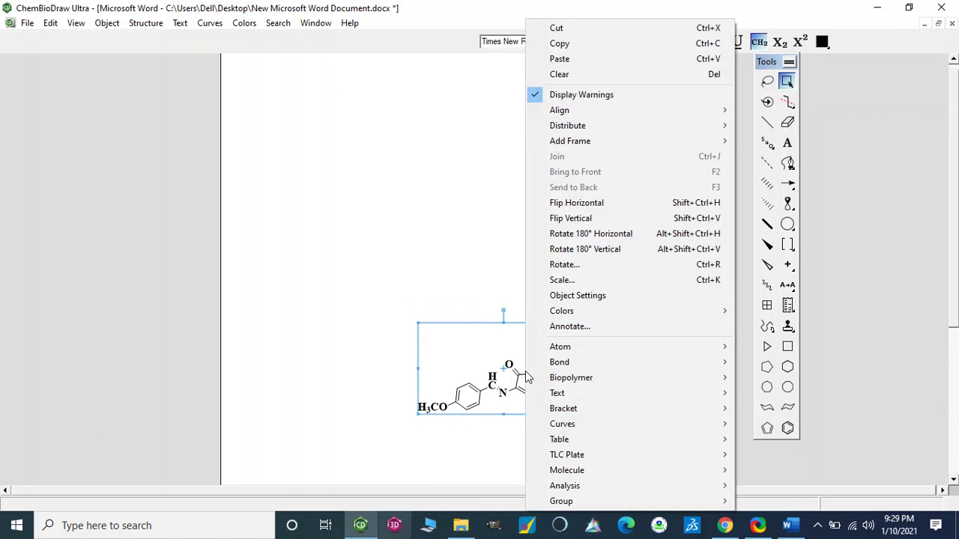
mouse_move(612, 507)
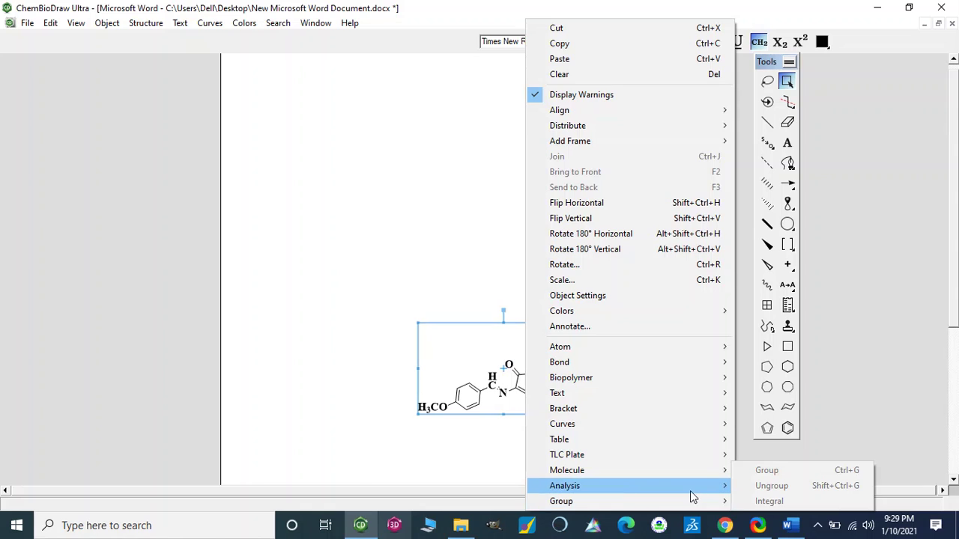
mouse_move(715, 488)
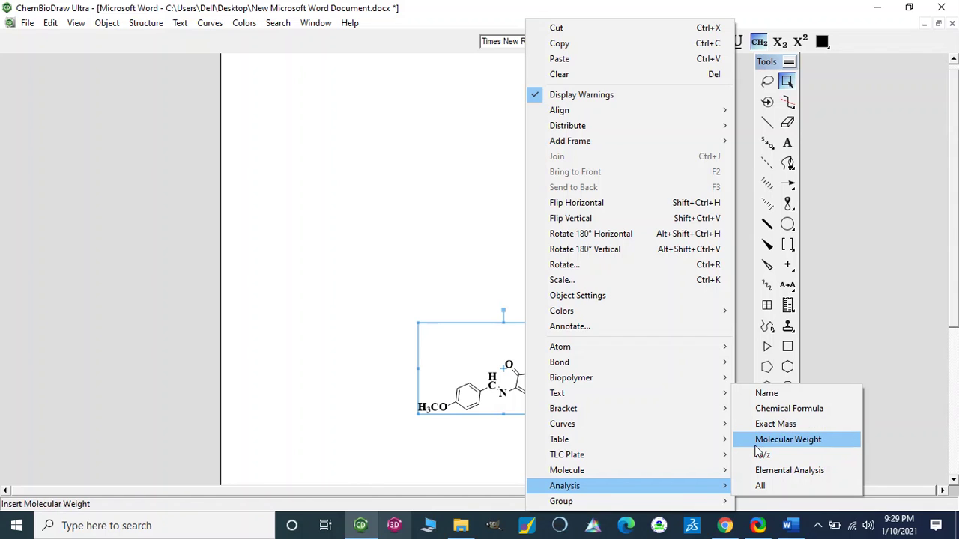
mouse_move(655, 435)
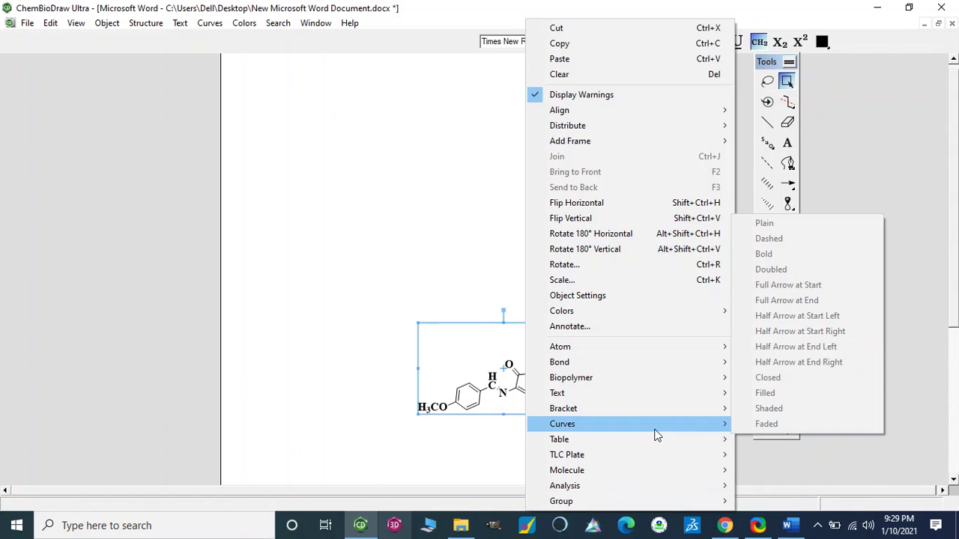
mouse_move(595, 311)
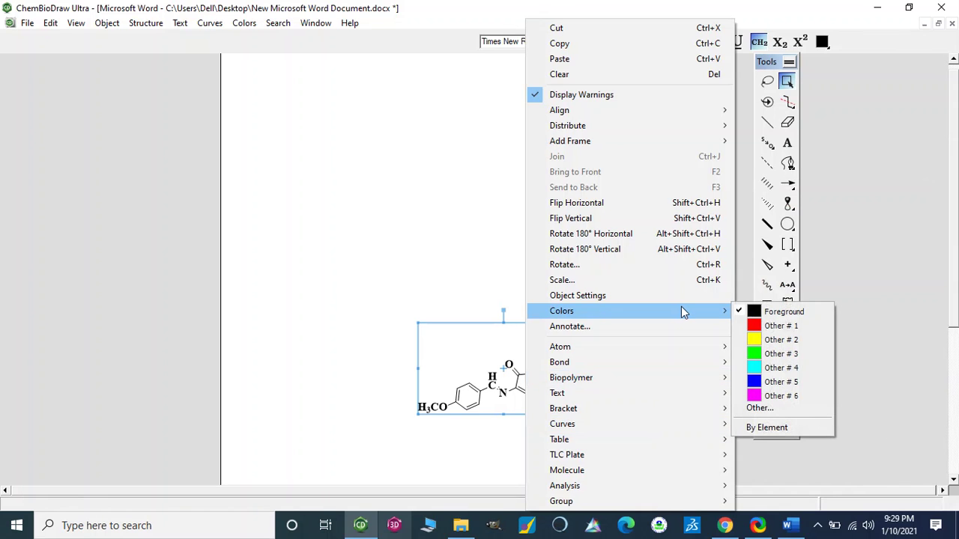
click(577, 251)
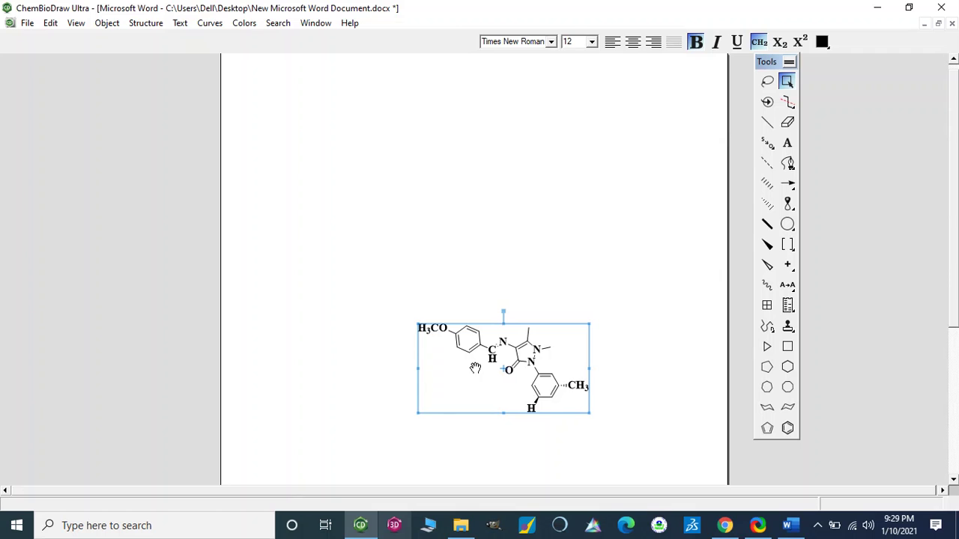
- Scale the ligand by 200% together with the document's drawing and text settings, and move it to the upper middle of the page
right_click(454, 382)
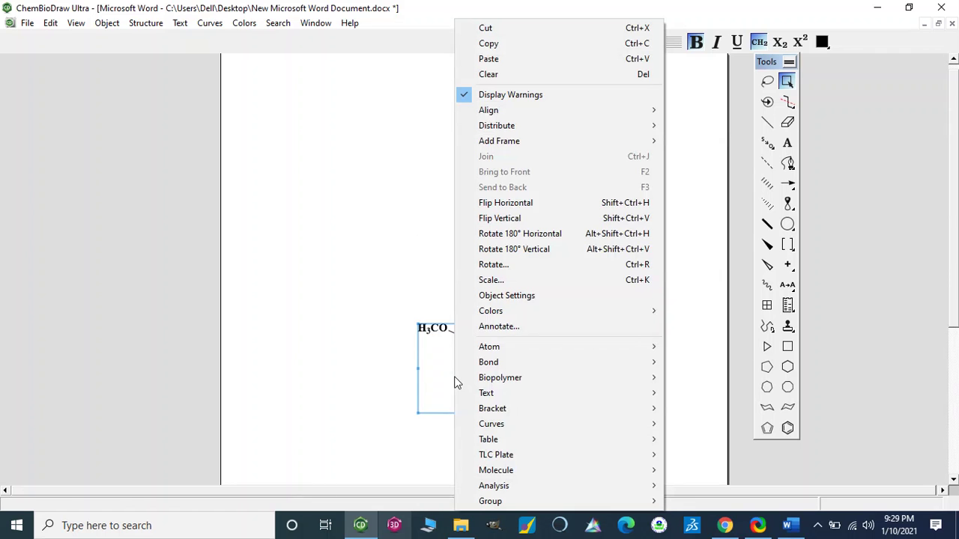
click(609, 282)
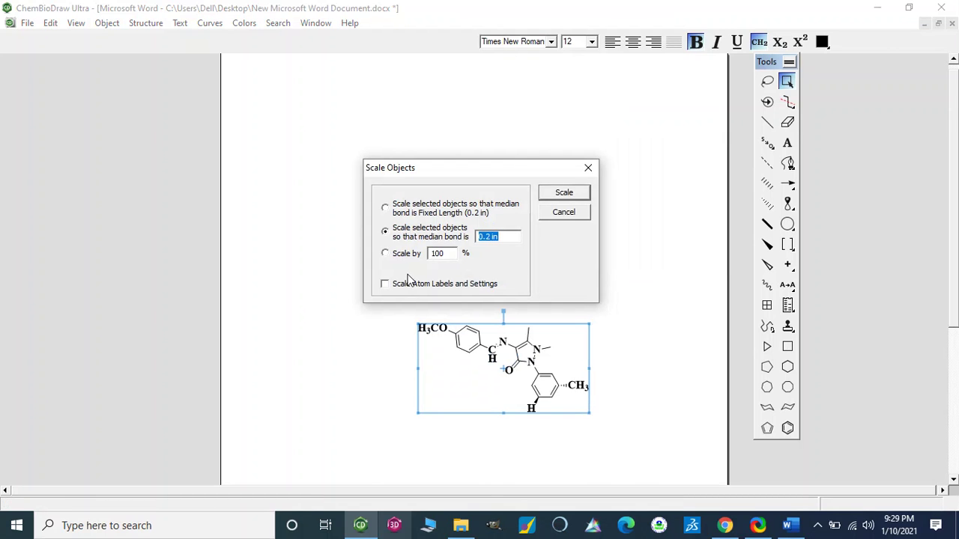
click(386, 255)
click(386, 255)
click(443, 255)
drag(448, 256, 425, 257)
text(200)
click(559, 198)
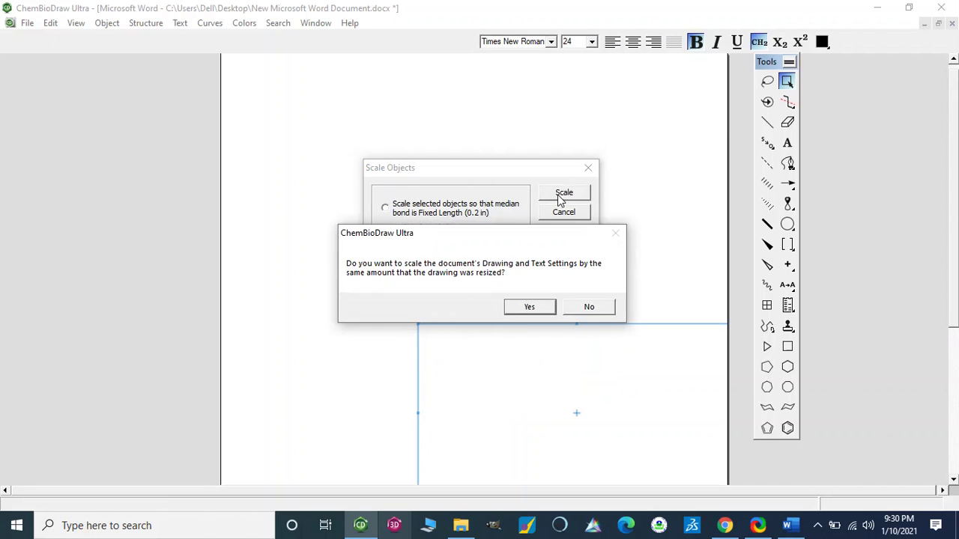
click(544, 314)
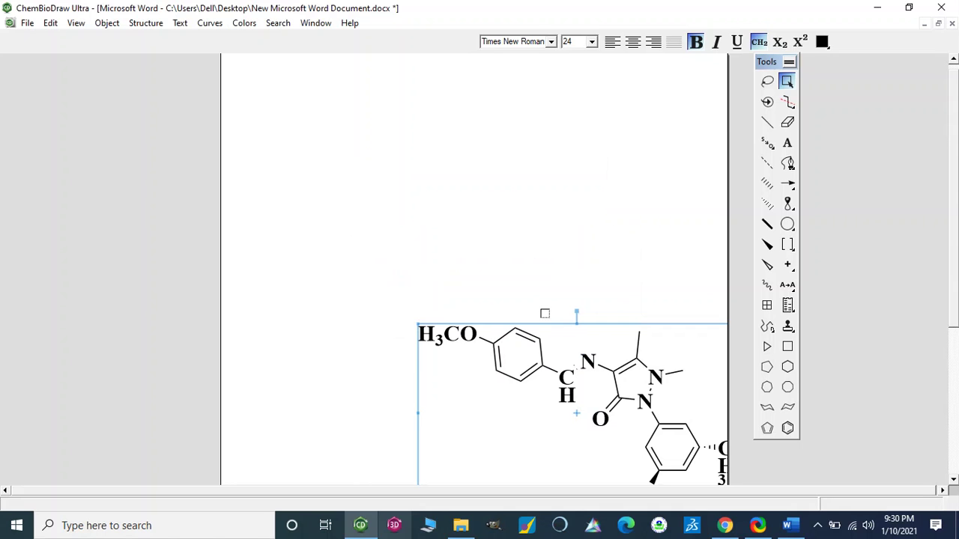
drag(553, 405, 435, 242)
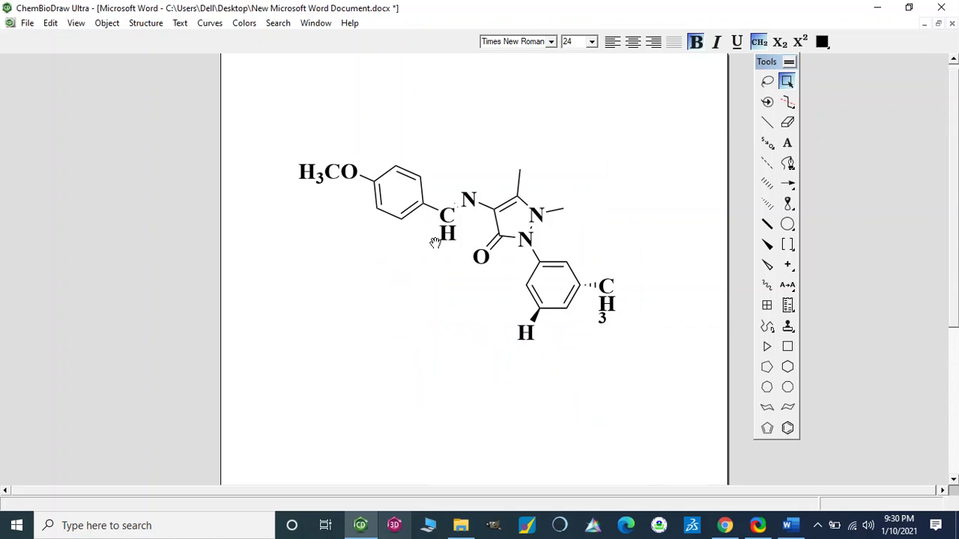
click(536, 438)
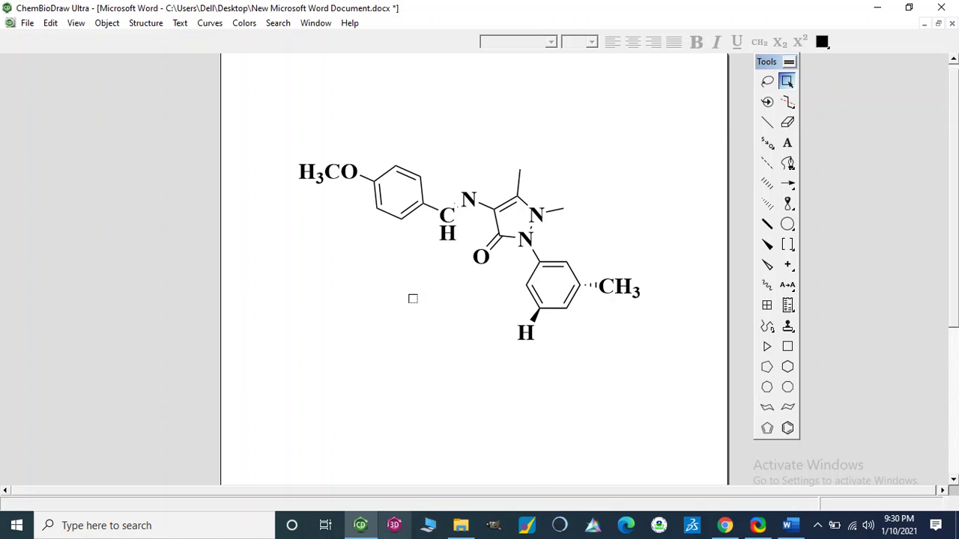
- Copy the complete ligand, switch to ChemBio3D, dismiss the OpenGL setup notice and paste the ligand as a 3D model
drag(274, 113, 660, 388)
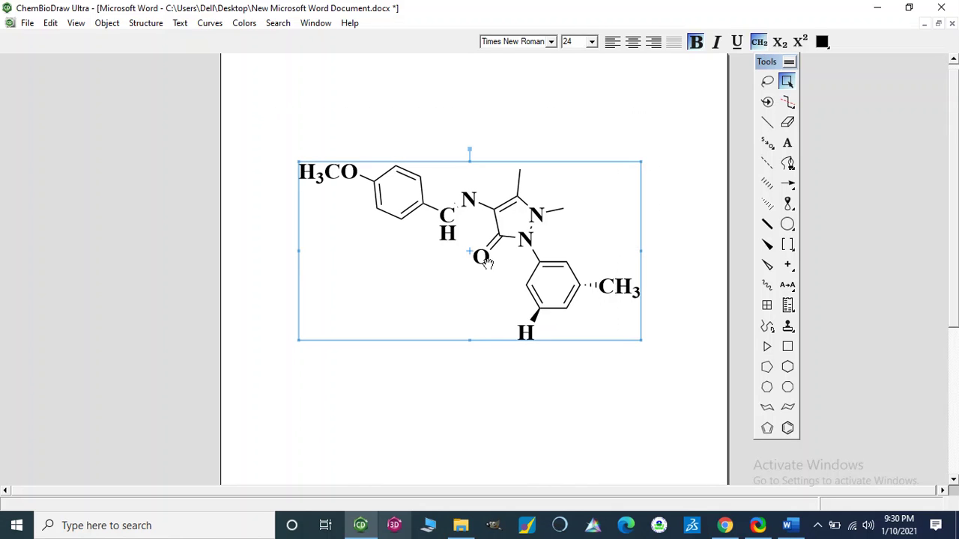
right_click(407, 246)
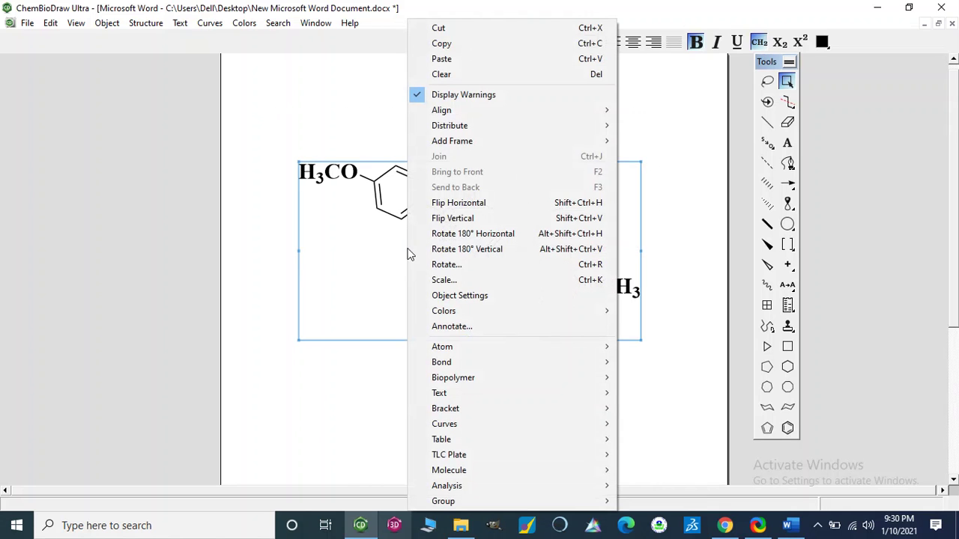
click(442, 45)
click(397, 528)
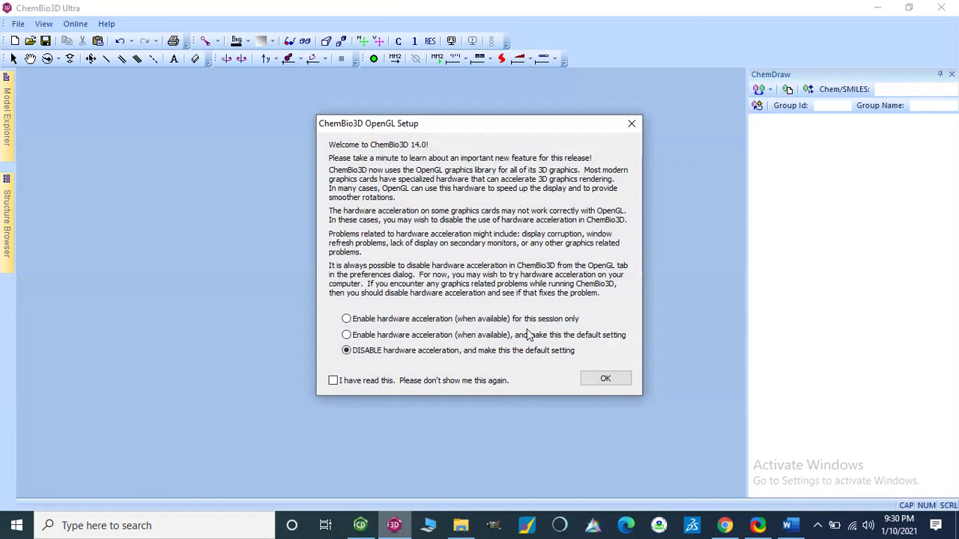
click(632, 124)
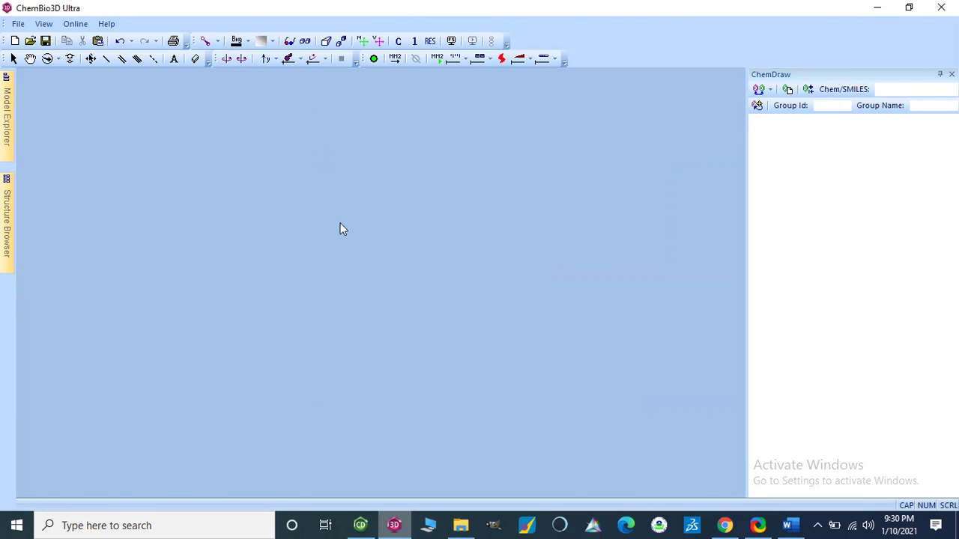
right_click(340, 229)
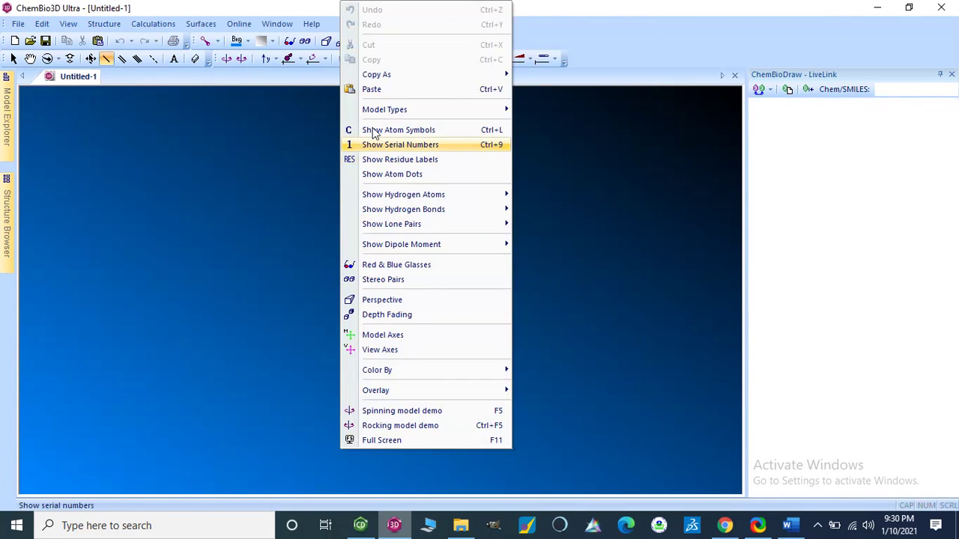
click(371, 91)
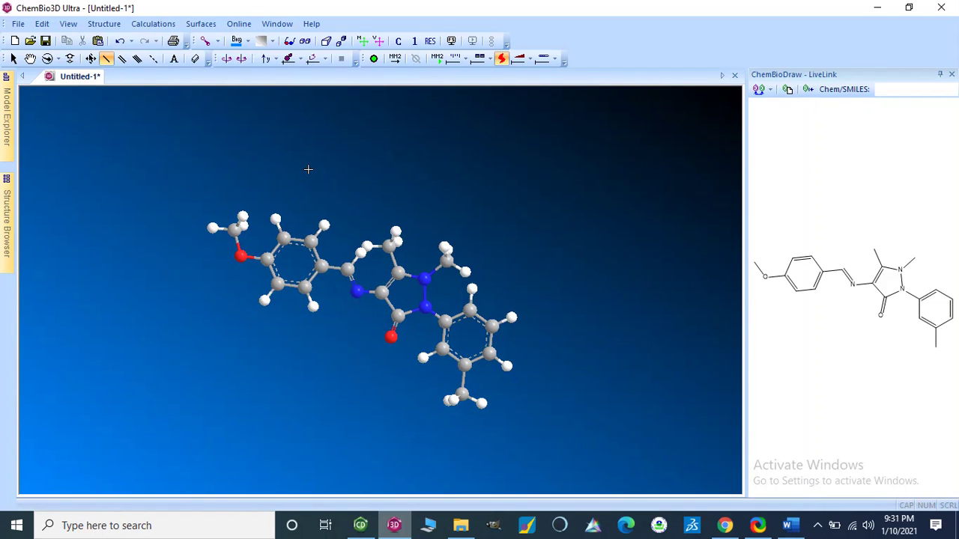
- Change the 3D model's display mode to Sticks and enlarge the molecule in the view
click(218, 42)
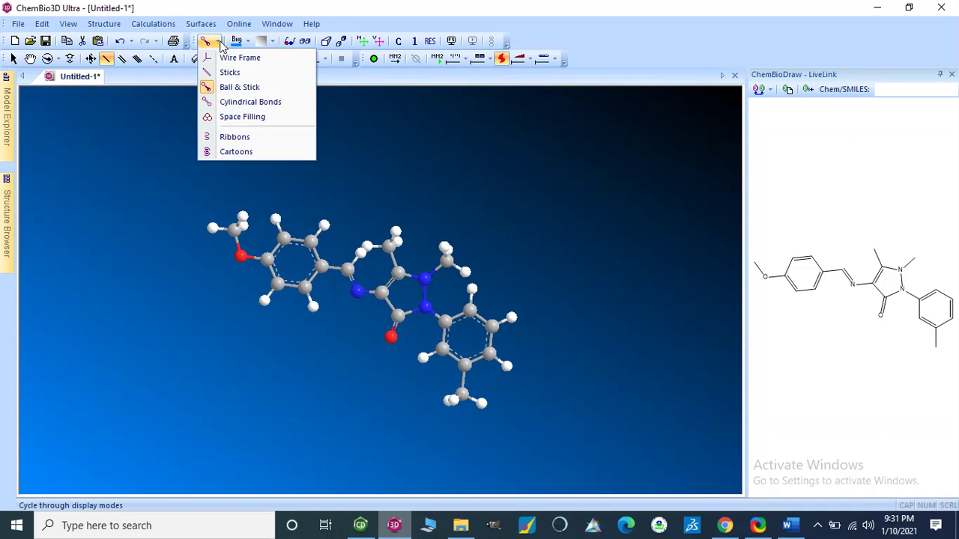
click(230, 80)
scroll(306, 339, up, 4)
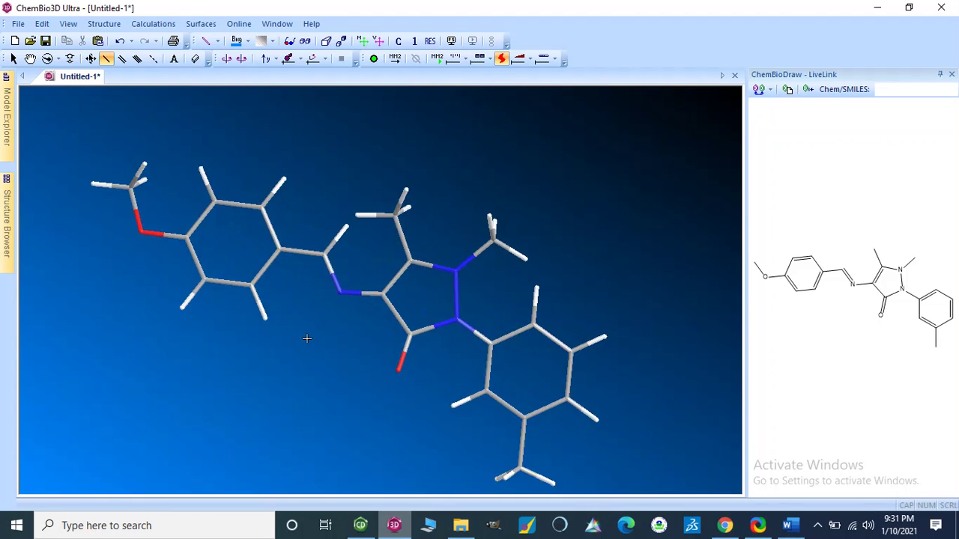
scroll(306, 339, up, 2)
scroll(307, 338, down, 3)
scroll(307, 339, up, 3)
scroll(307, 338, down, 3)
scroll(306, 338, up, 1)
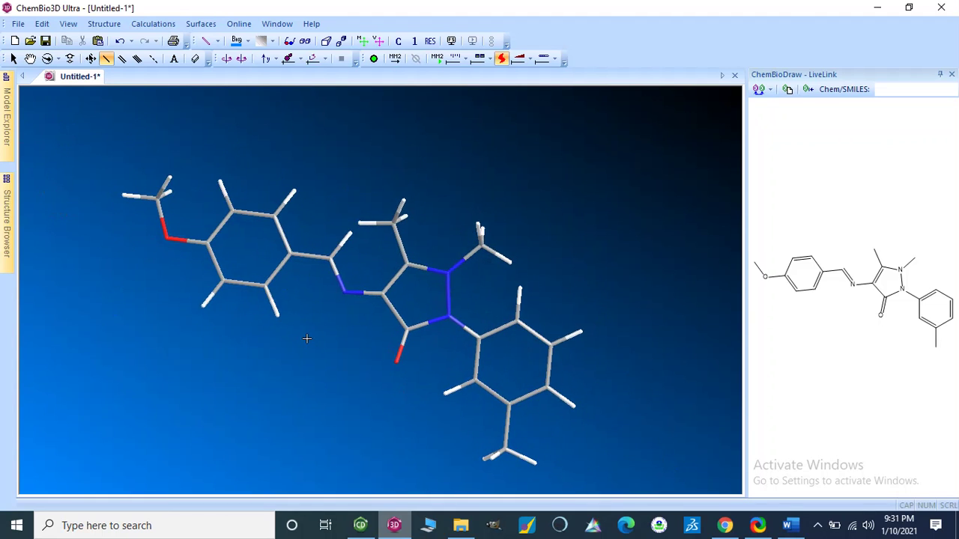
- Try the Space Filling display on the 3D model and return it to Sticks
click(219, 41)
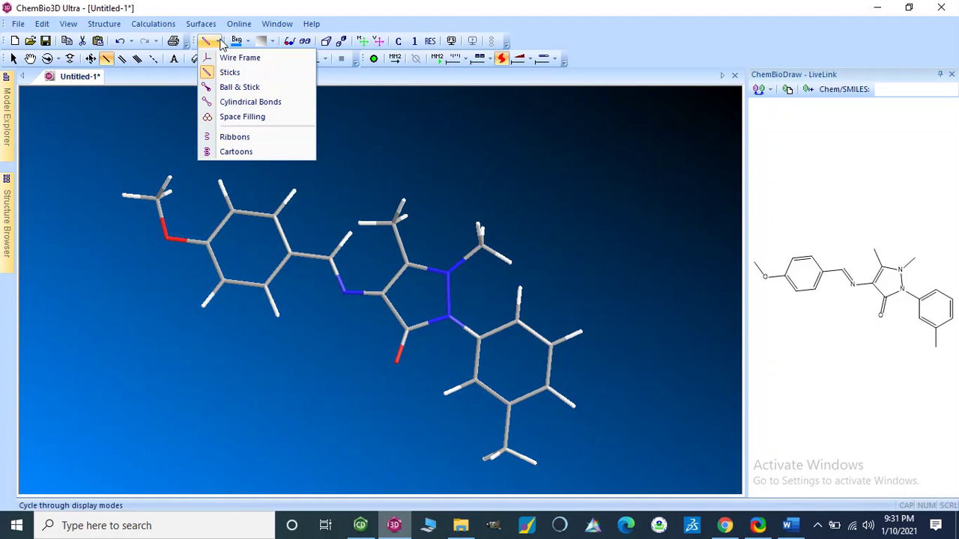
click(235, 120)
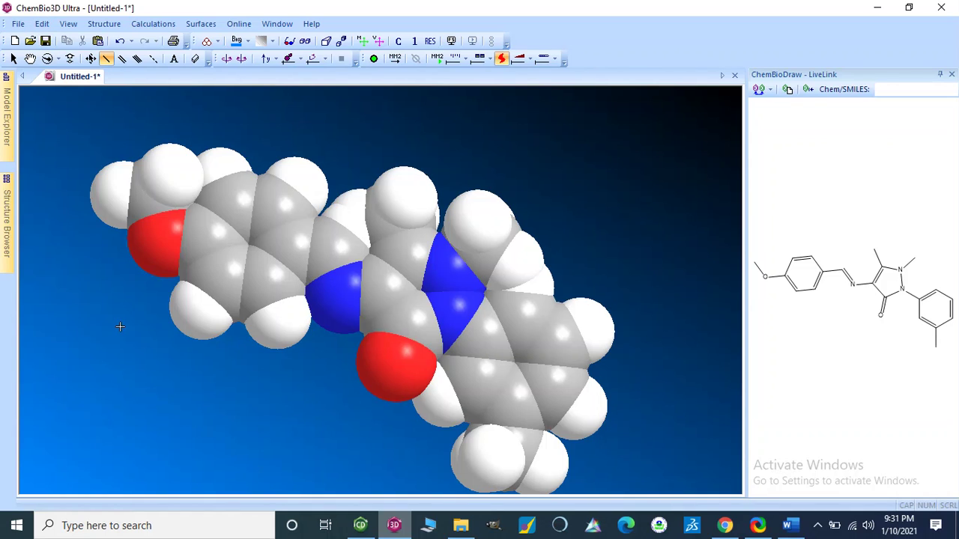
click(247, 44)
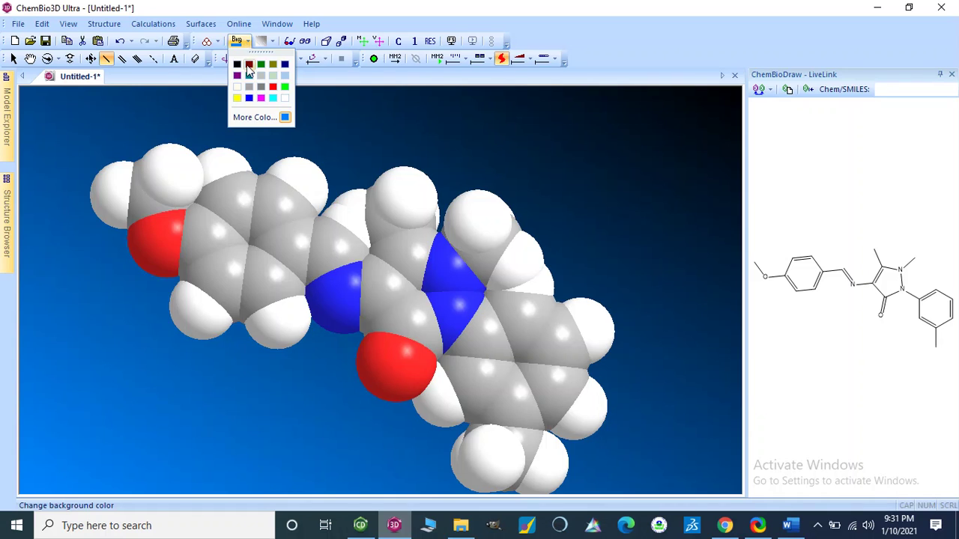
click(217, 42)
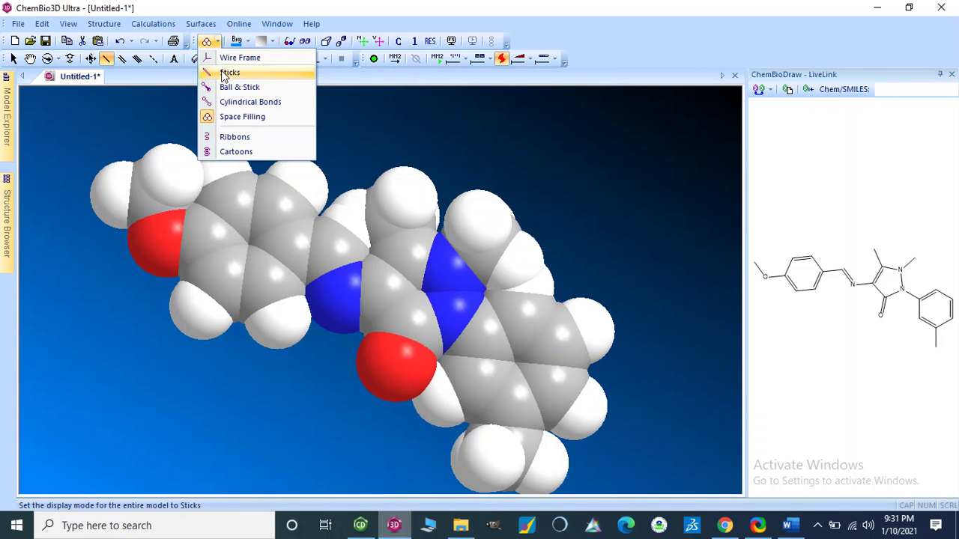
click(227, 72)
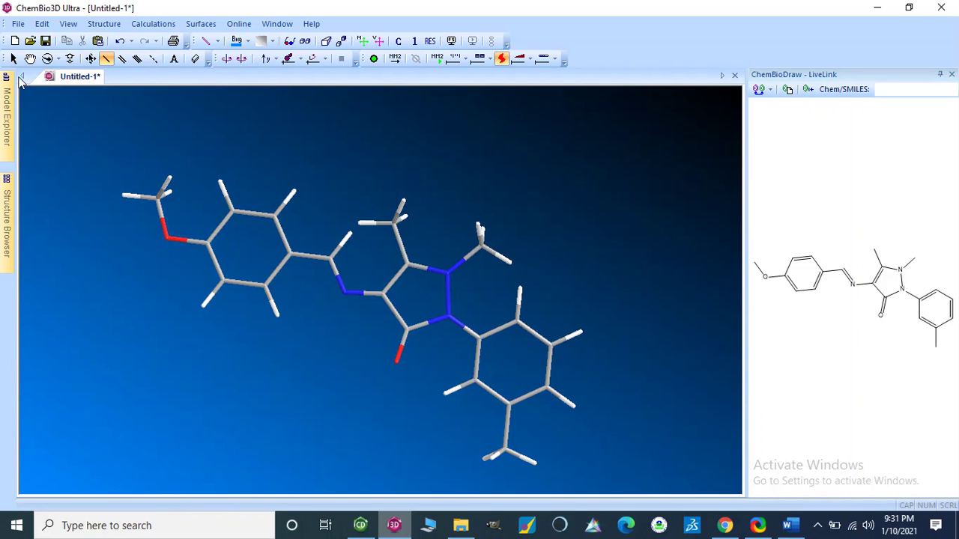
- Start saving a copy of the 3D model and examine the file formats offered for it
click(16, 25)
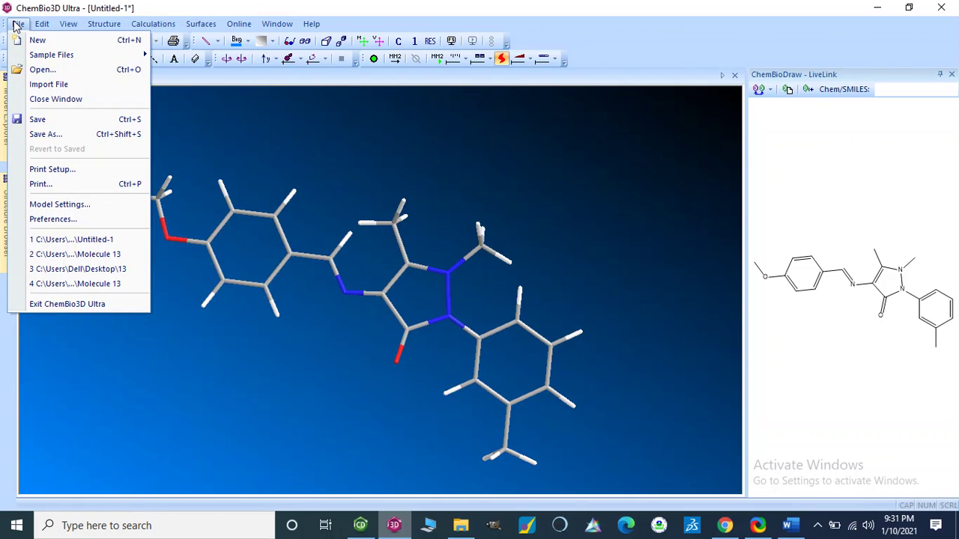
click(43, 133)
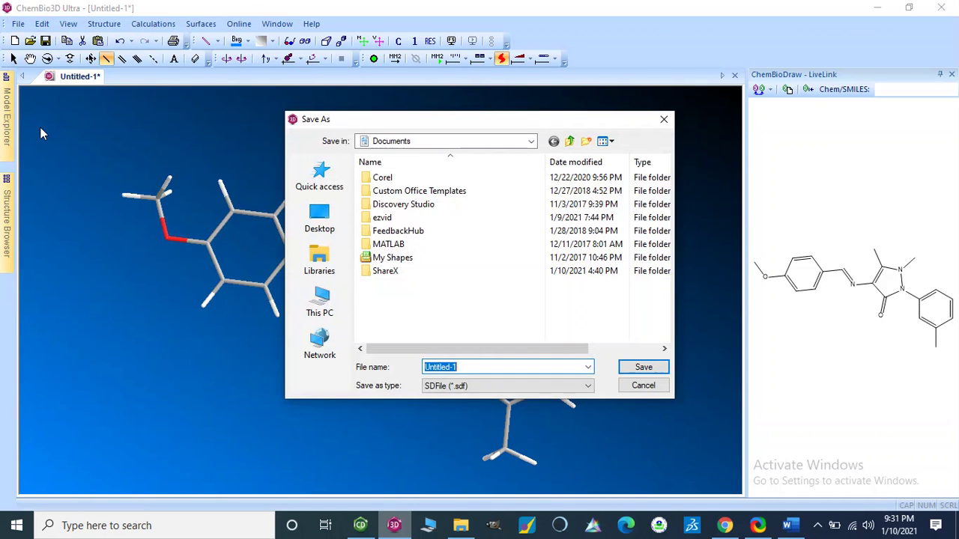
click(590, 386)
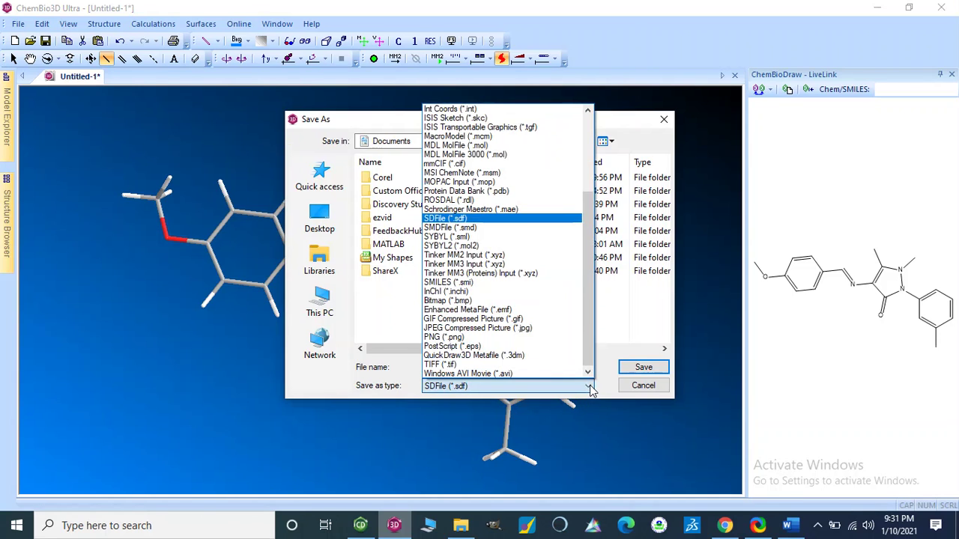